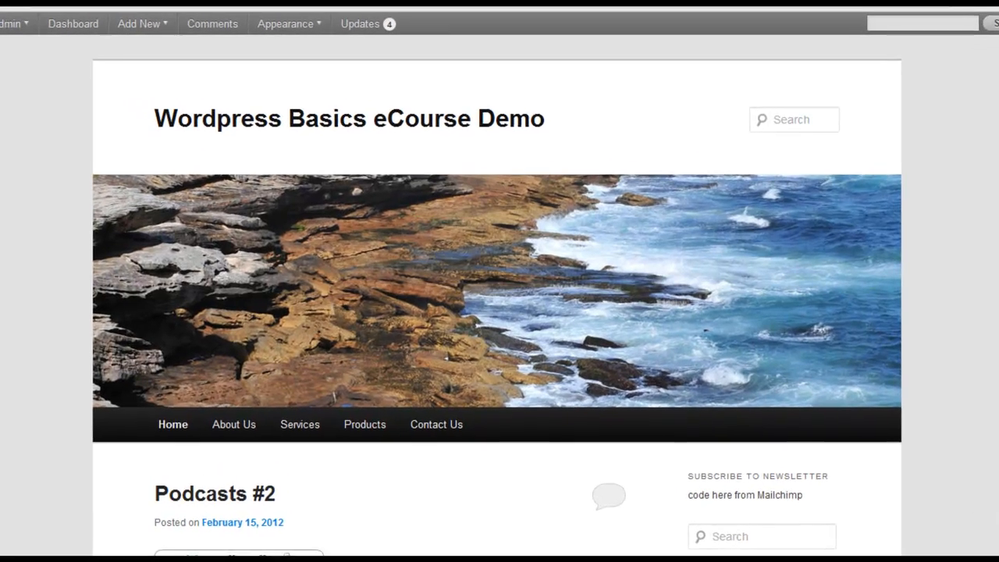
# Step: Look through the demo site's home page, including its blog posts and the sidebar's categories, archives and link lists
pyautogui.scroll(-2, 497, 312)
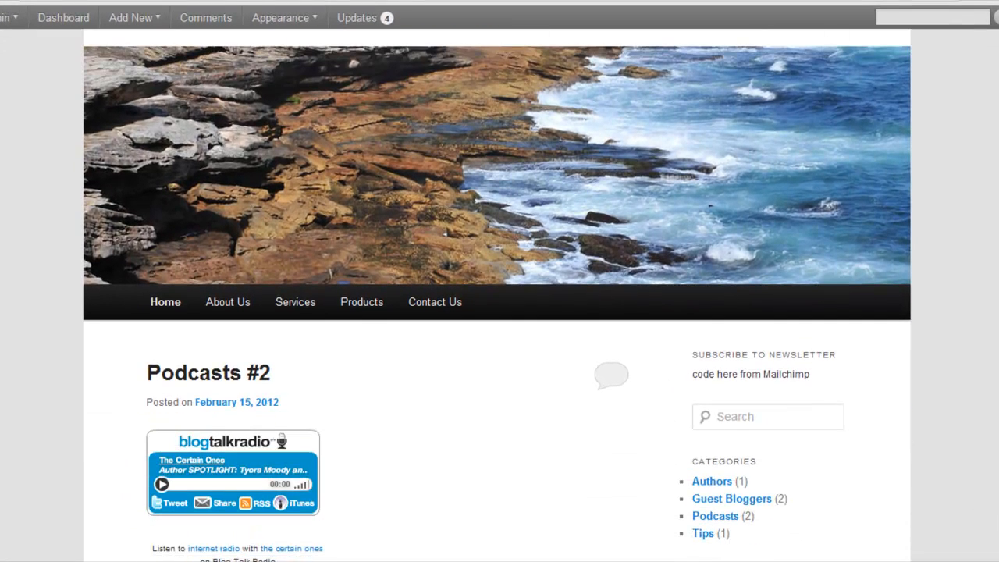
pyautogui.scroll(-6, 497, 313)
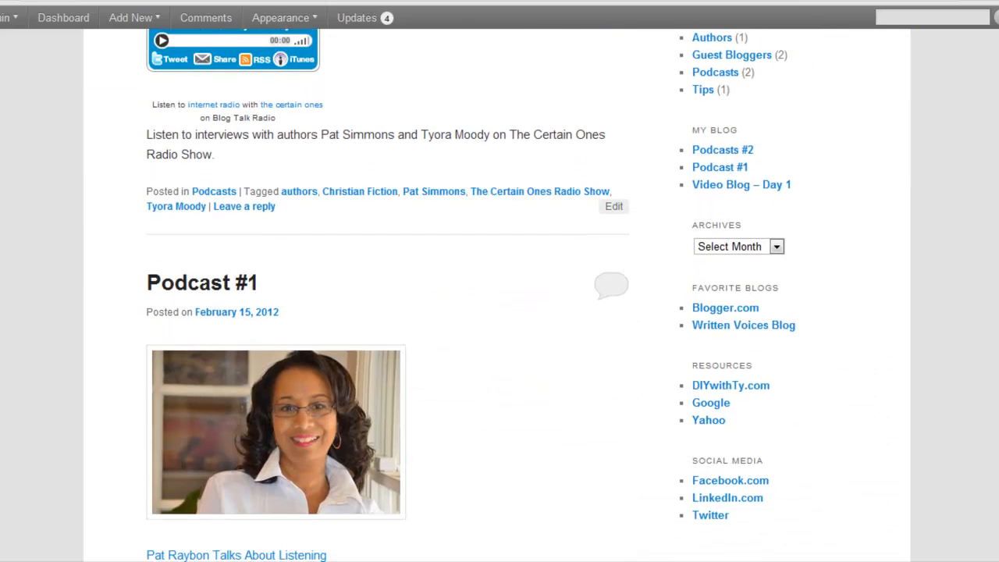
pyautogui.scroll(-9, 497, 312)
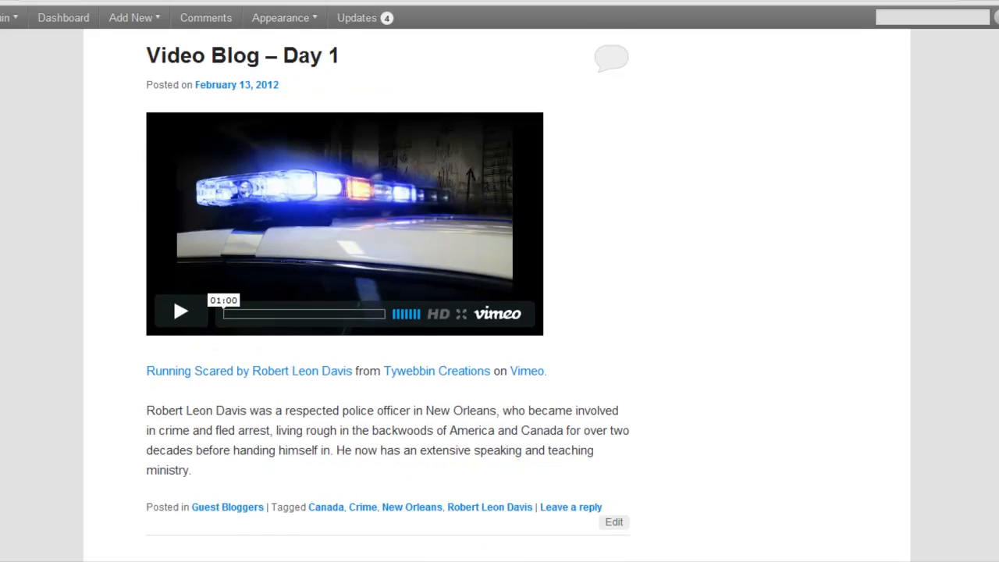
pyautogui.scroll(9, 497, 312)
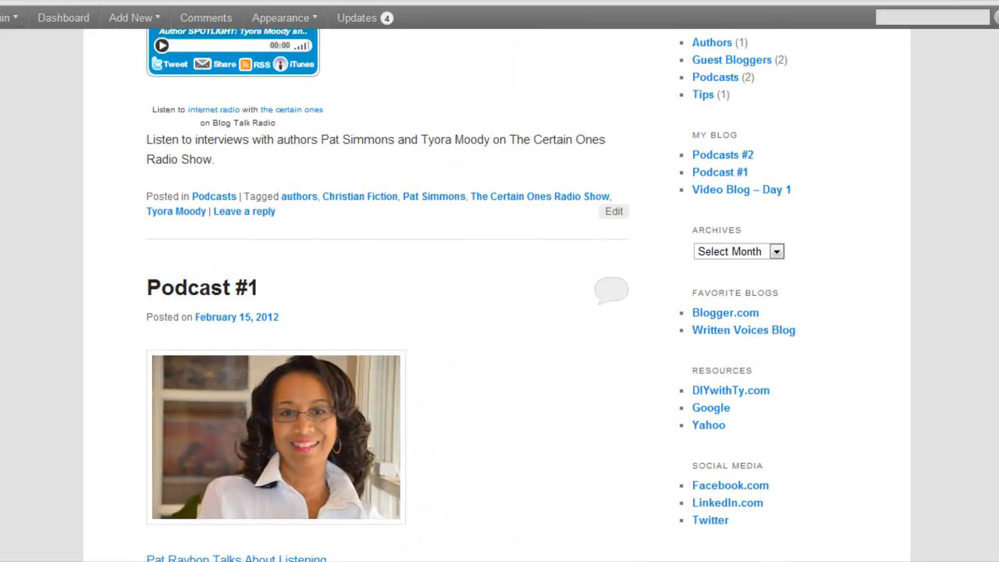
pyautogui.scroll(4, 497, 312)
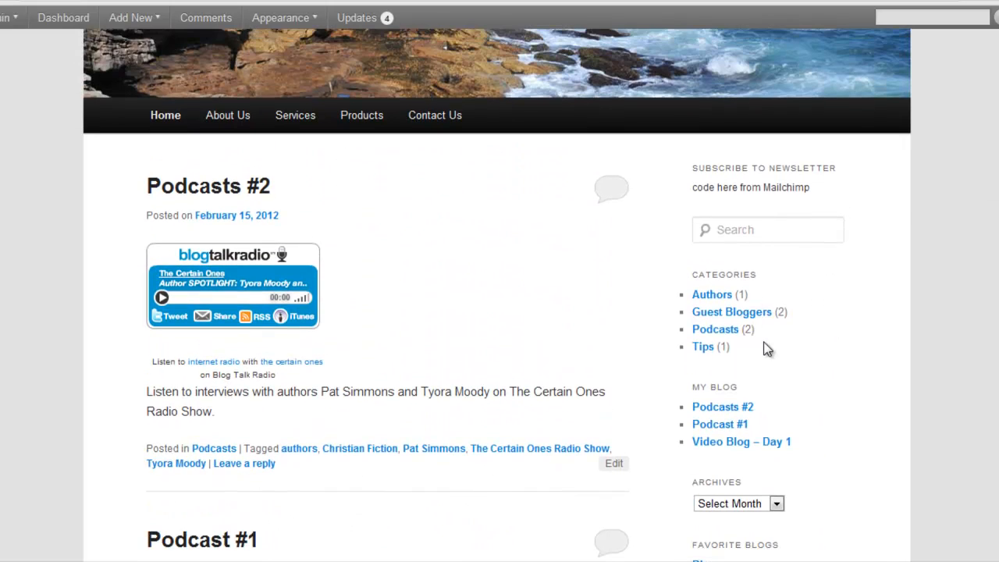
pyautogui.scroll(-4, 757, 287)
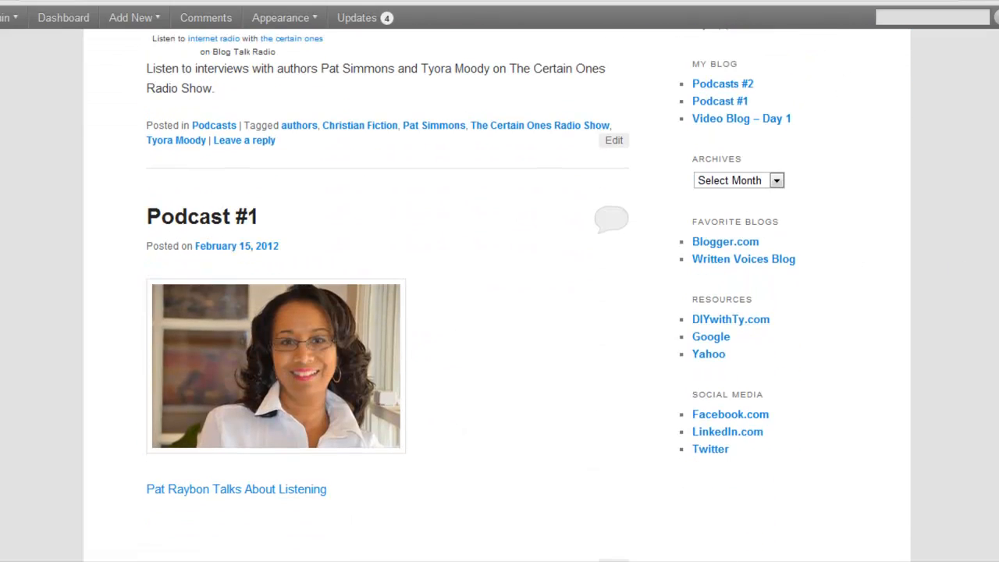
pyautogui.scroll(4, 497, 312)
pyautogui.scroll(2, 497, 312)
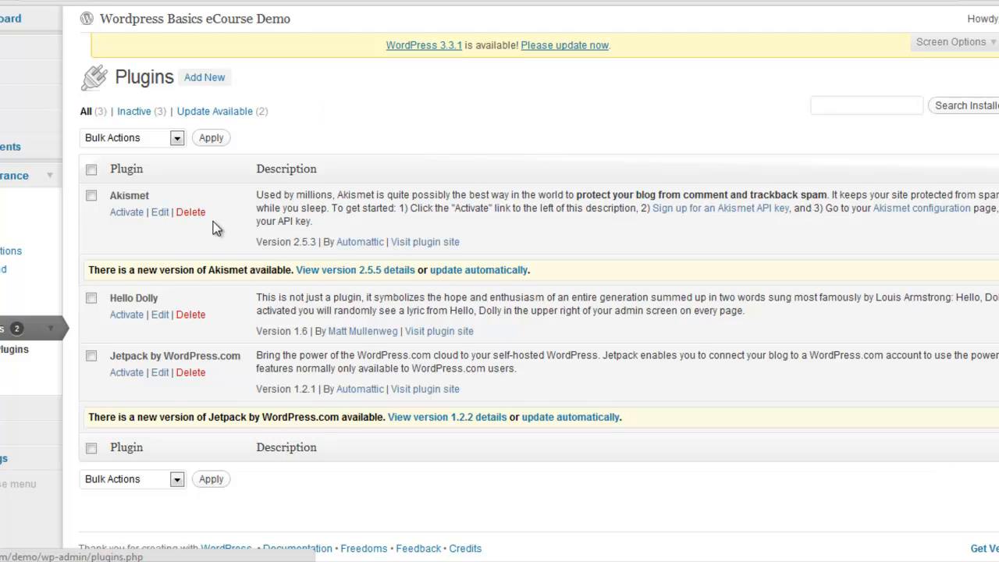
# Step: Open the page for adding a new plugin, and view the site's Contact Us page
pyautogui.click(204, 78)
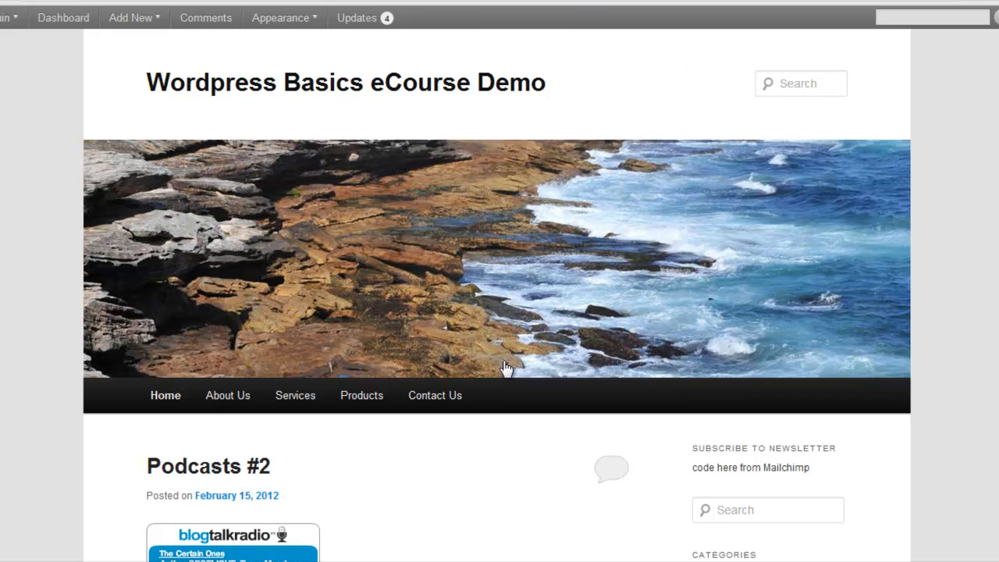
pyautogui.click(442, 398)
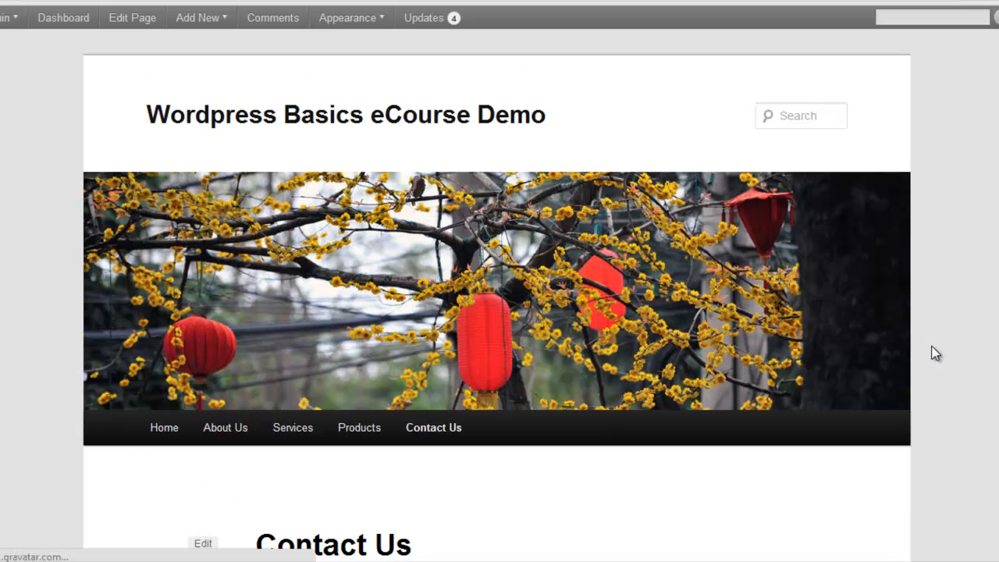
pyautogui.scroll(-3, 929, 351)
pyautogui.scroll(-1, 497, 295)
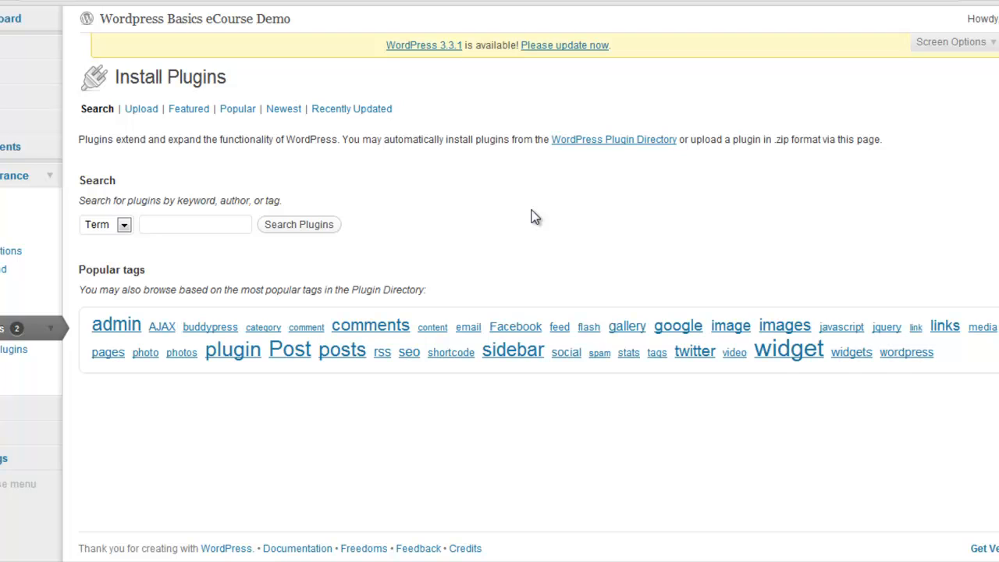
# Step: Search the plugin directory by term for "contact form"
pyautogui.click(176, 223)
pyautogui.write('con')
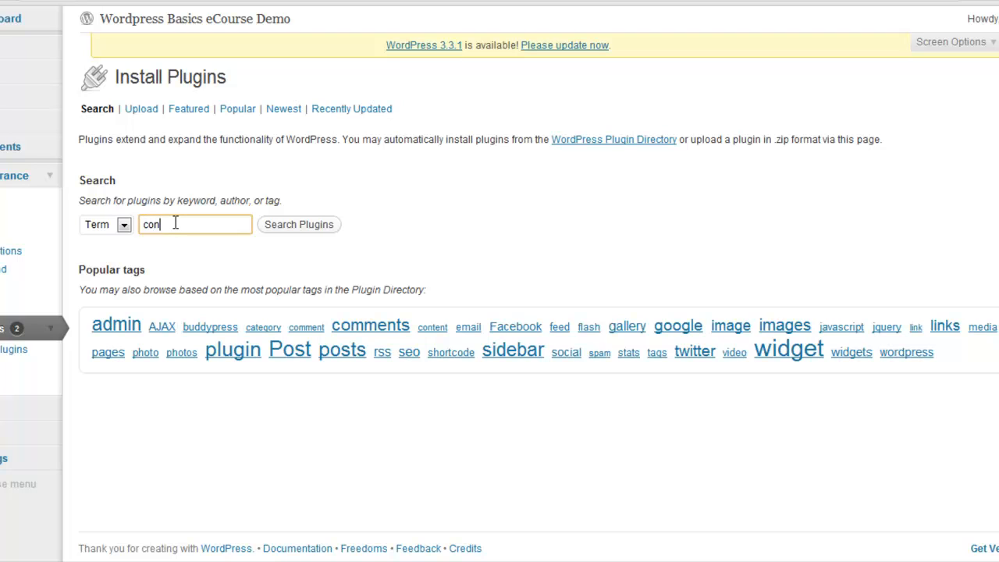
pyautogui.write('tact from')
pyautogui.press('BackSpace')
pyautogui.press('BackSpace')
pyautogui.press('BackSpace')
pyautogui.write('orm')
pyautogui.click(303, 227)
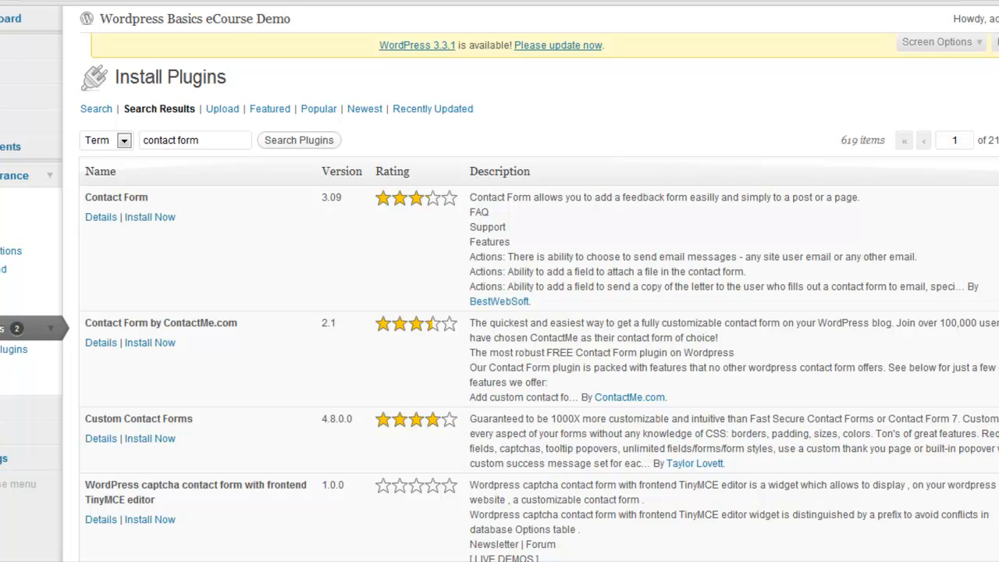
# Step: Examine the contact form plugins in the search results, comparing their ratings and descriptions
pyautogui.scroll(-5, 394, 251)
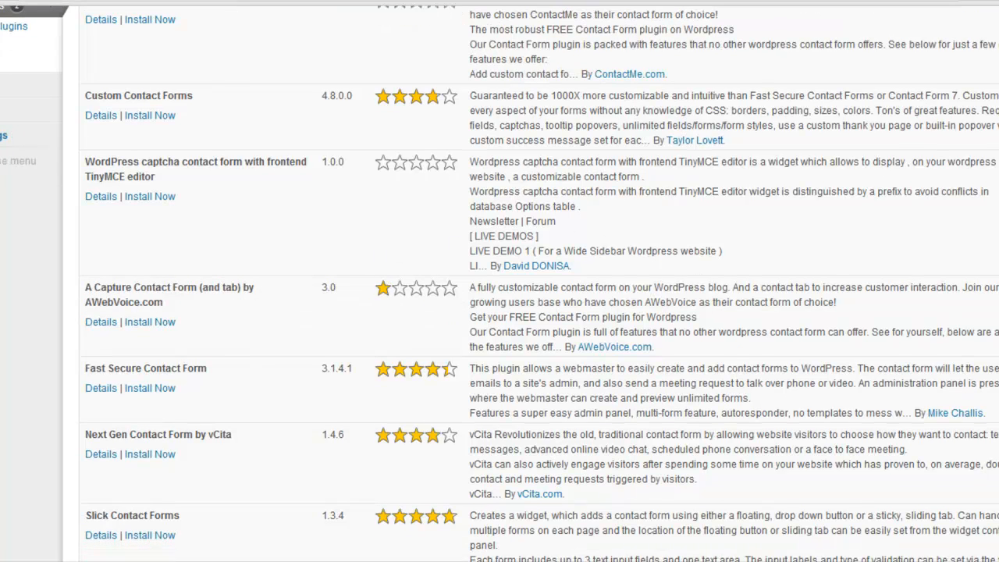
pyautogui.scroll(-3, 499, 281)
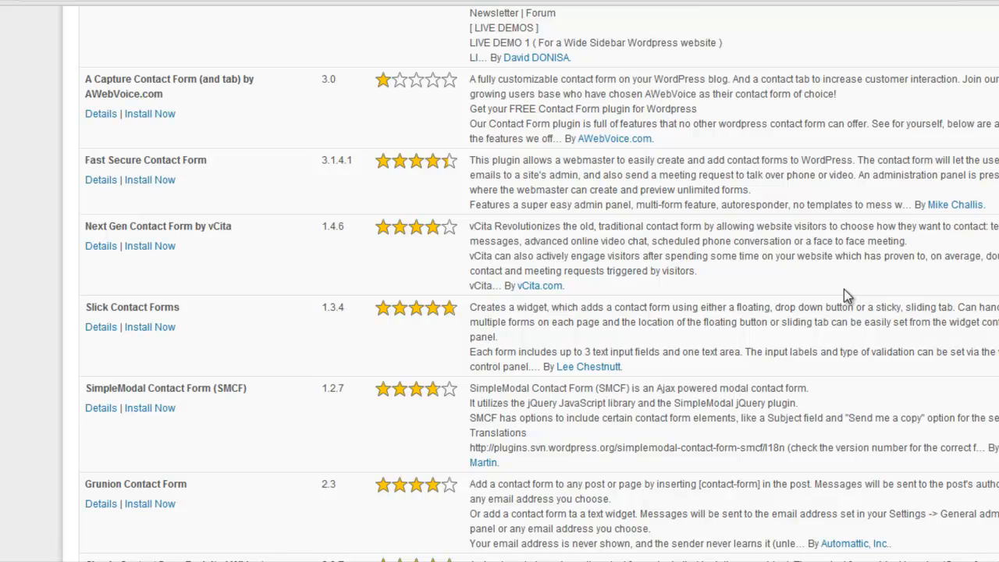
pyautogui.scroll(4, 844, 288)
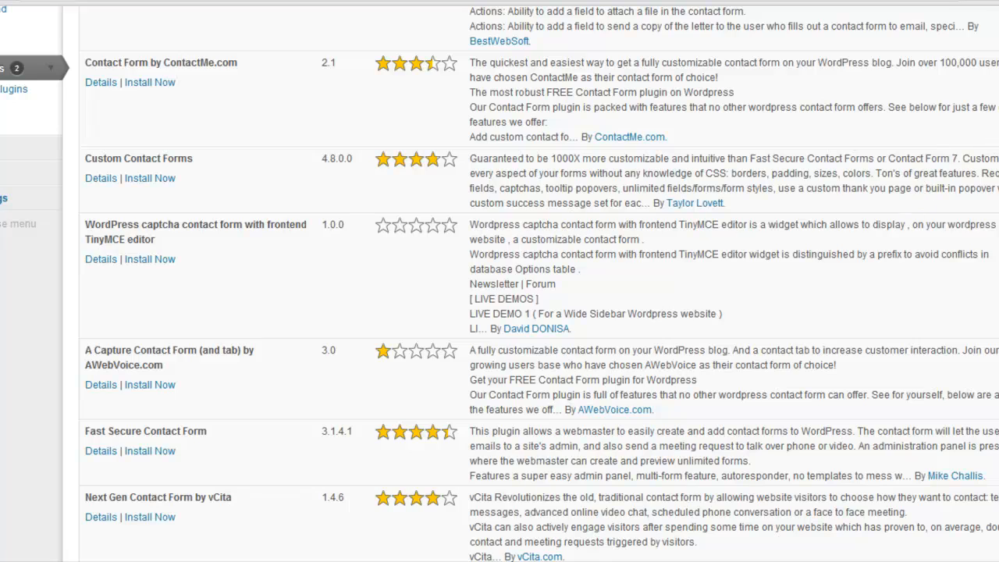
pyautogui.scroll(-10, 500, 281)
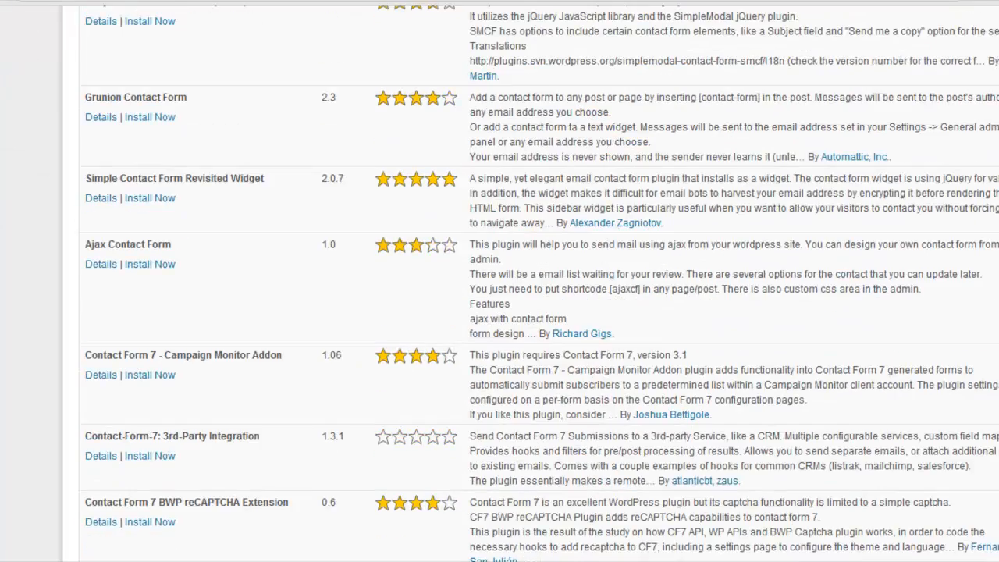
pyautogui.scroll(-1, 500, 281)
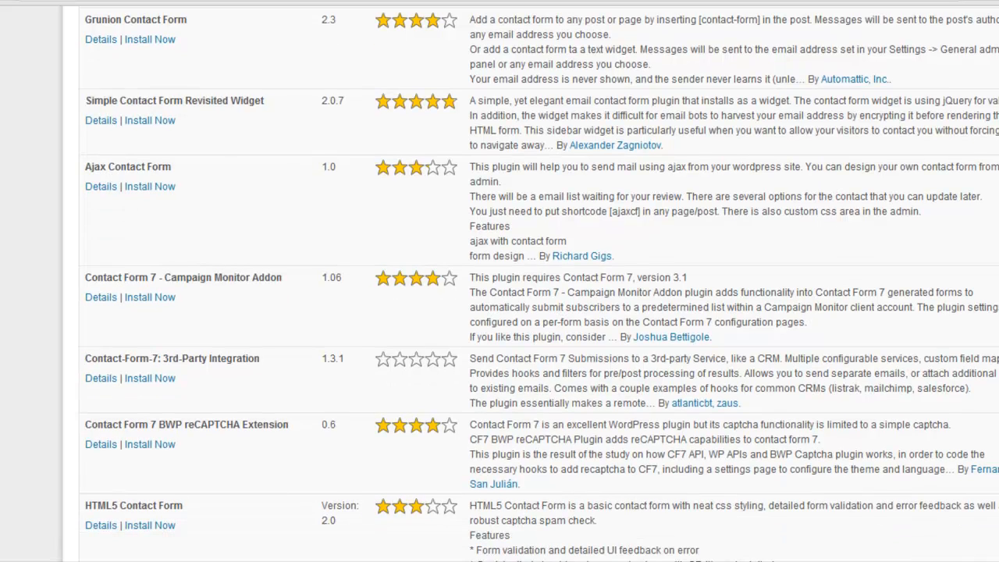
pyautogui.scroll(-1, 499, 281)
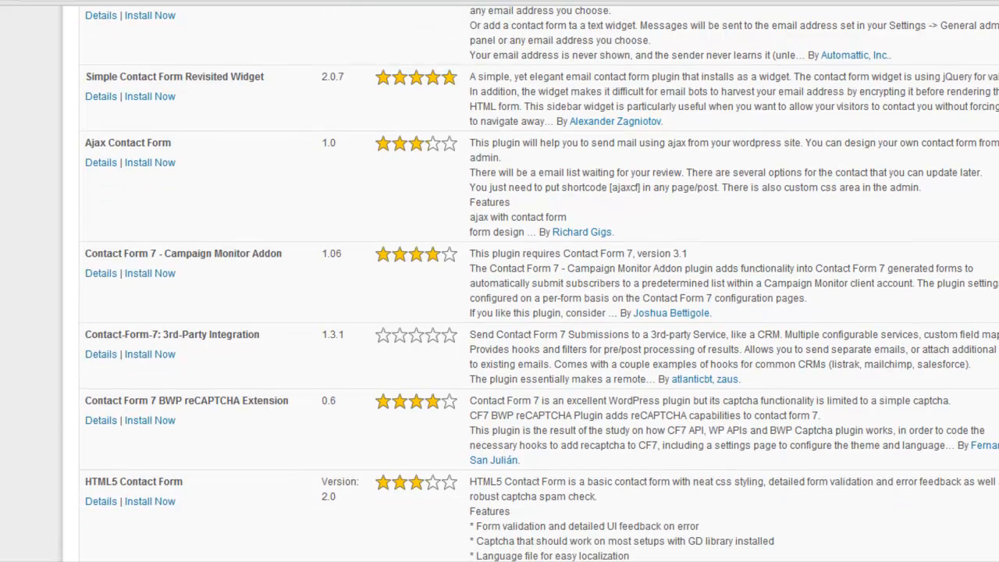
pyautogui.scroll(-3, 500, 281)
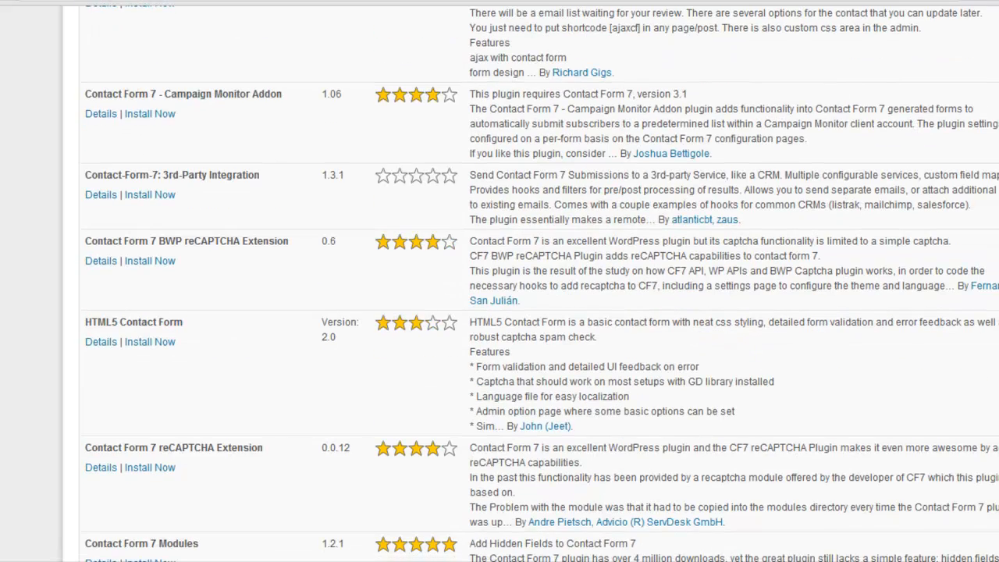
pyautogui.scroll(-3, 500, 281)
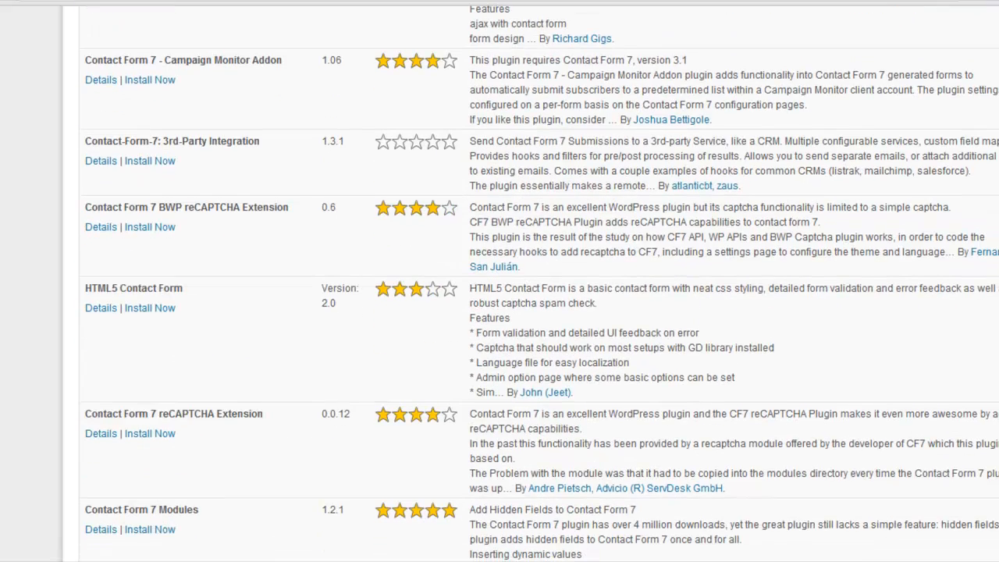
pyautogui.scroll(-2, 499, 281)
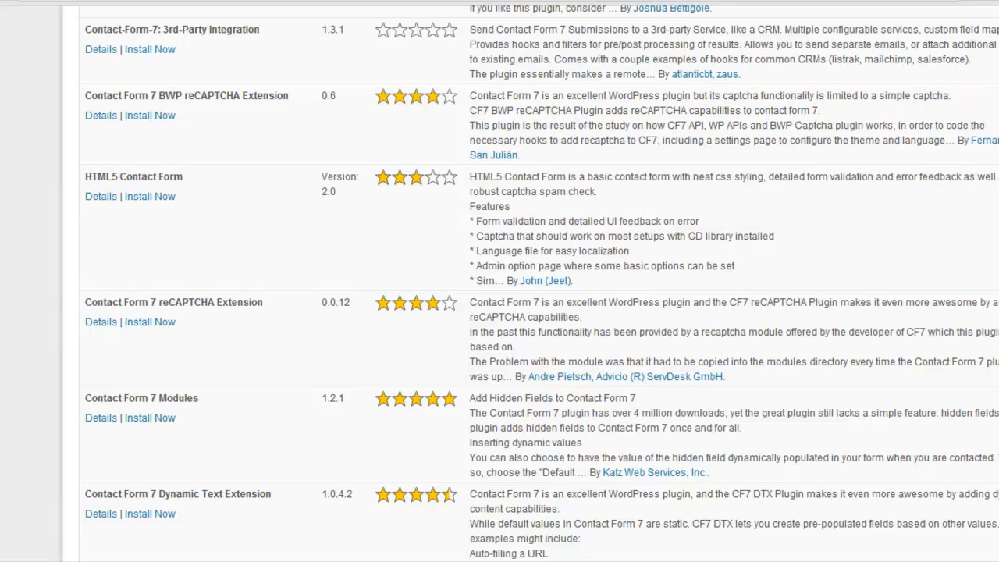
pyautogui.scroll(8, 499, 281)
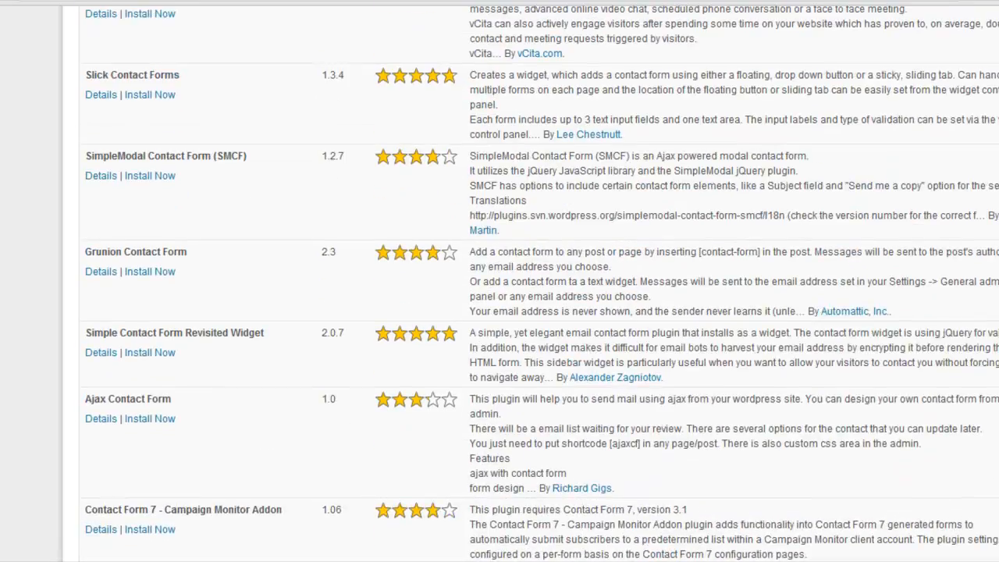
pyautogui.scroll(4, 790, 294)
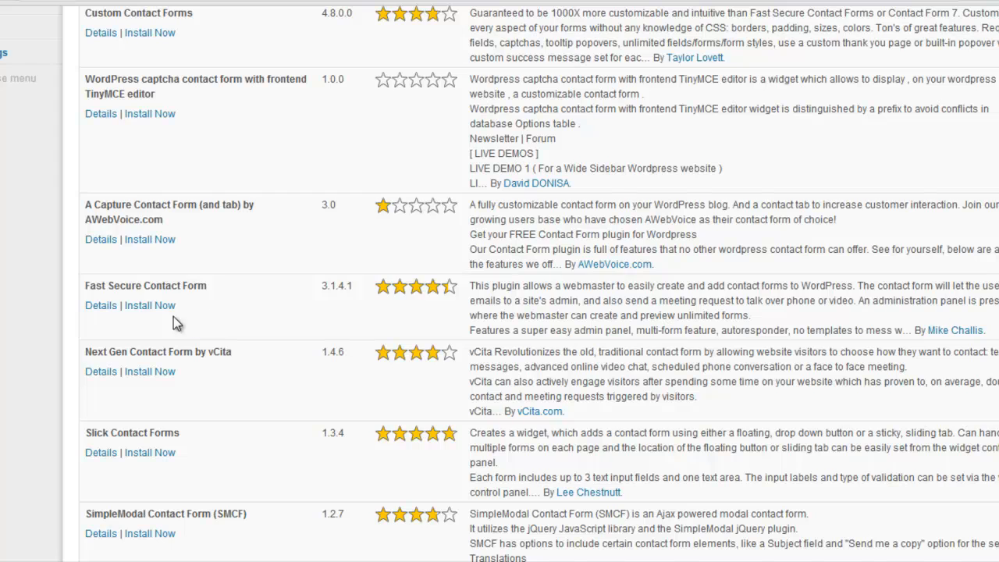
# Step: Open the details of the Fast Secure Contact Form plugin and read through its description and feature list
pyautogui.click(148, 306)
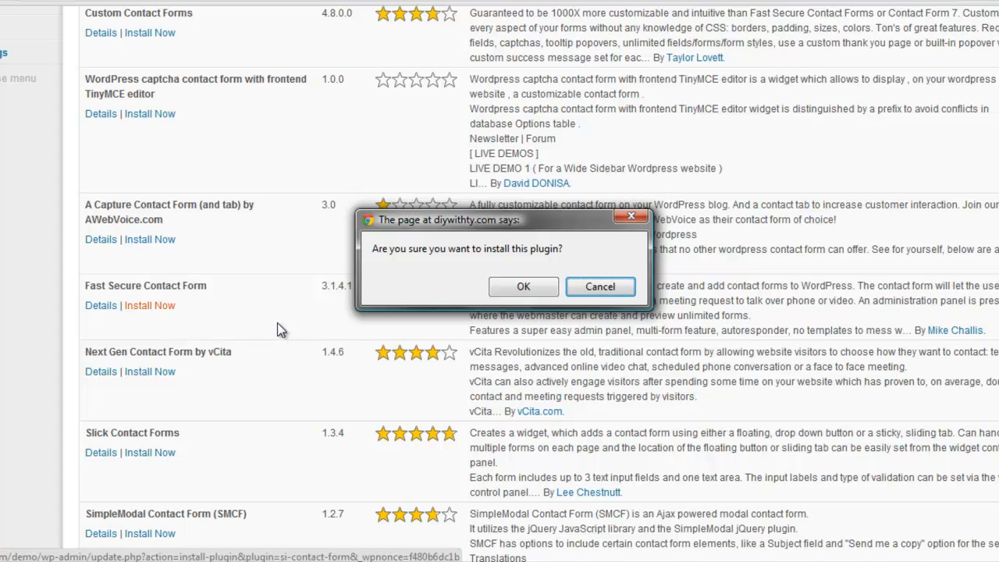
pyautogui.click(598, 286)
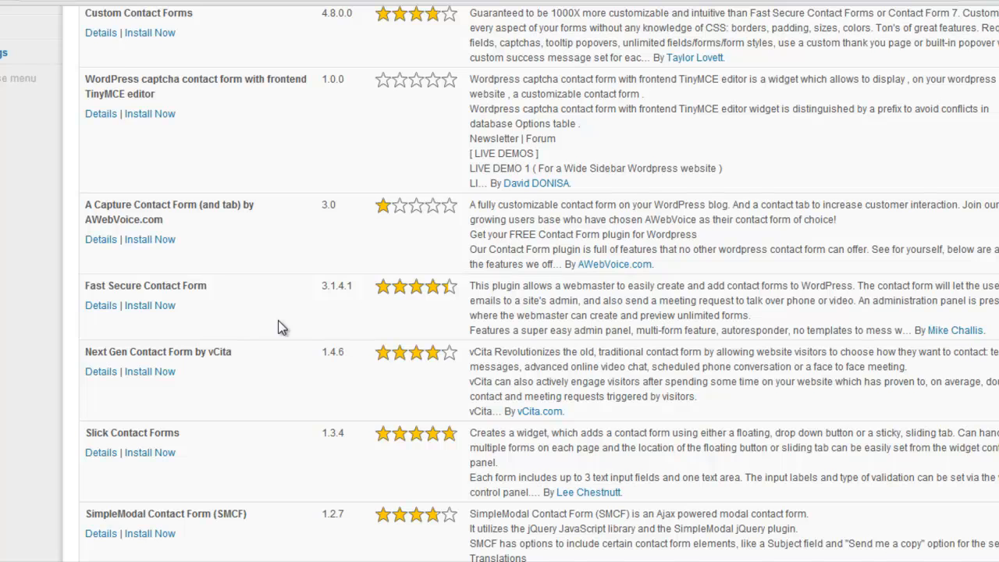
pyautogui.click(100, 305)
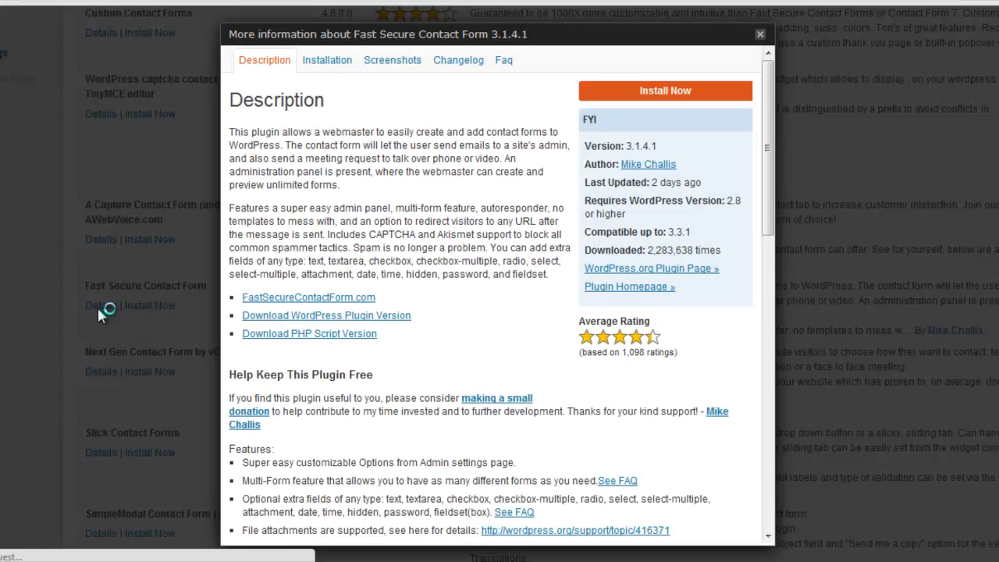
pyautogui.click(306, 320)
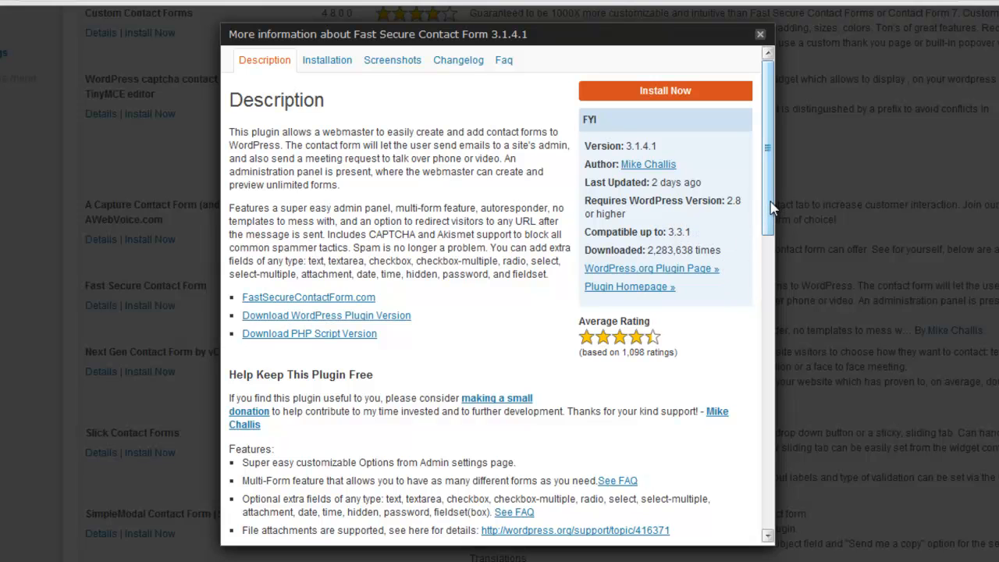
pyautogui.moveTo(772, 207); pyautogui.dragTo(779, 335)
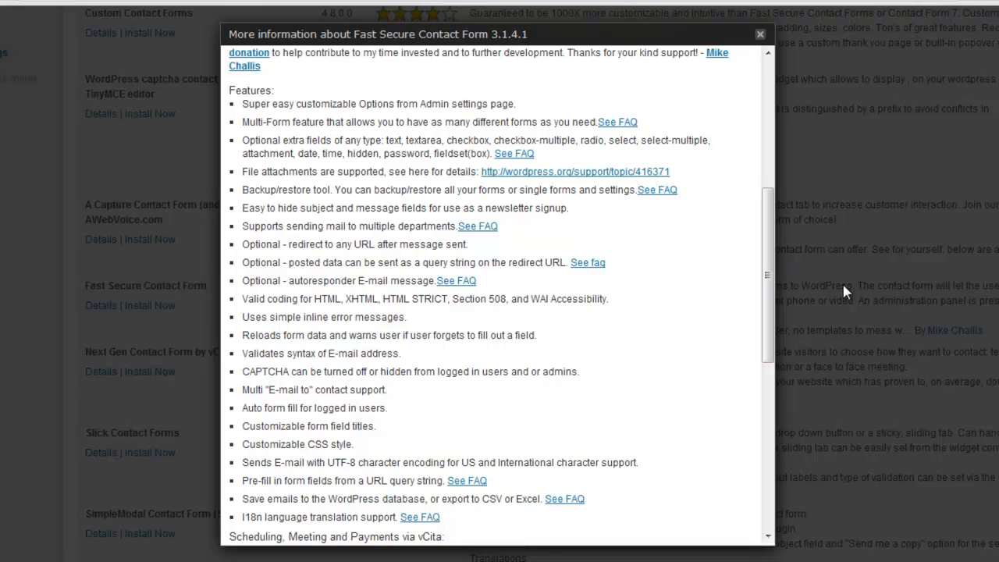
pyautogui.moveTo(776, 312); pyautogui.dragTo(781, 402)
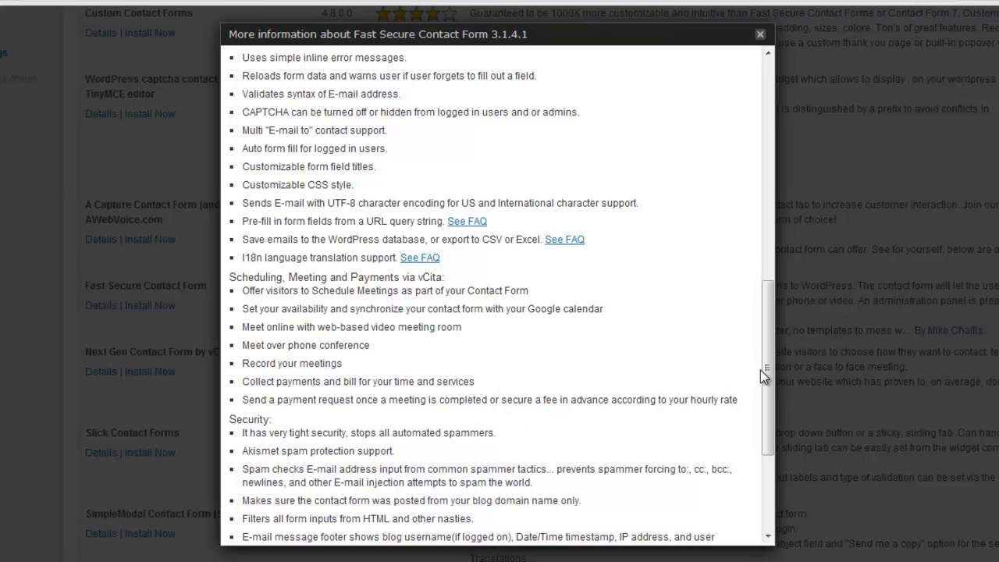
pyautogui.moveTo(767, 408); pyautogui.dragTo(749, 102)
pyautogui.scroll(-3, 765, 429)
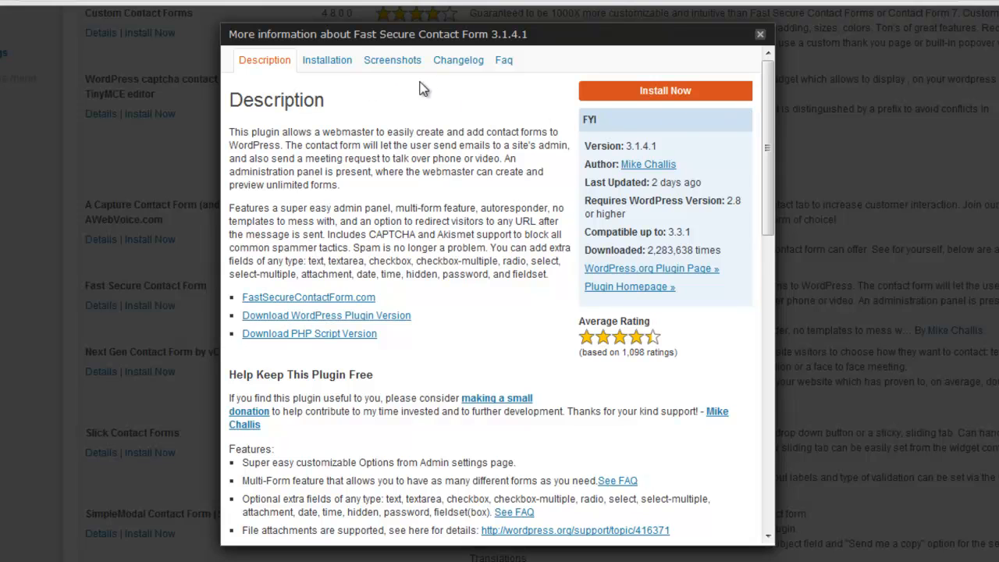
# Step: Install the Fast Secure Contact Form plugin from its details window and activate it
pyautogui.click(676, 91)
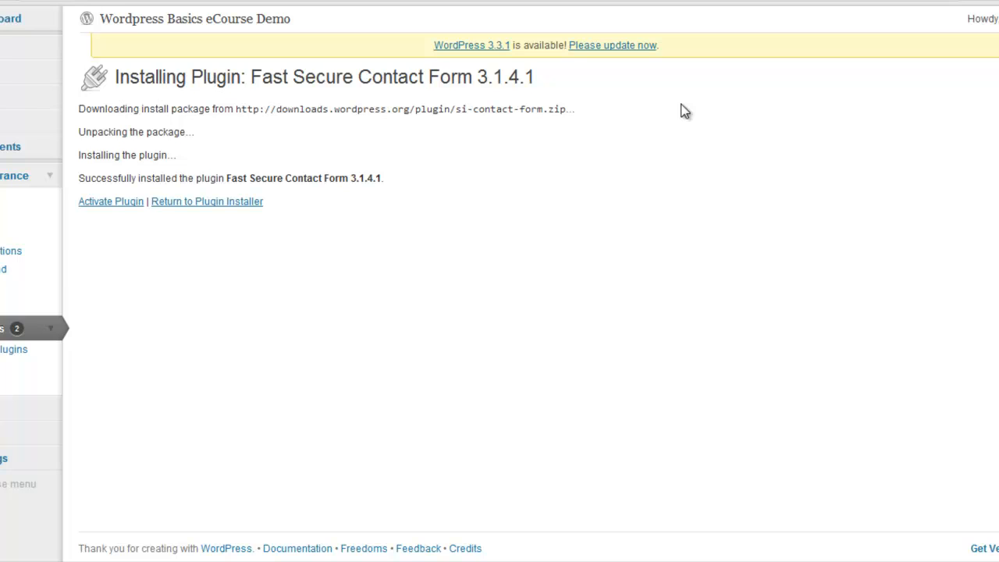
pyautogui.click(107, 202)
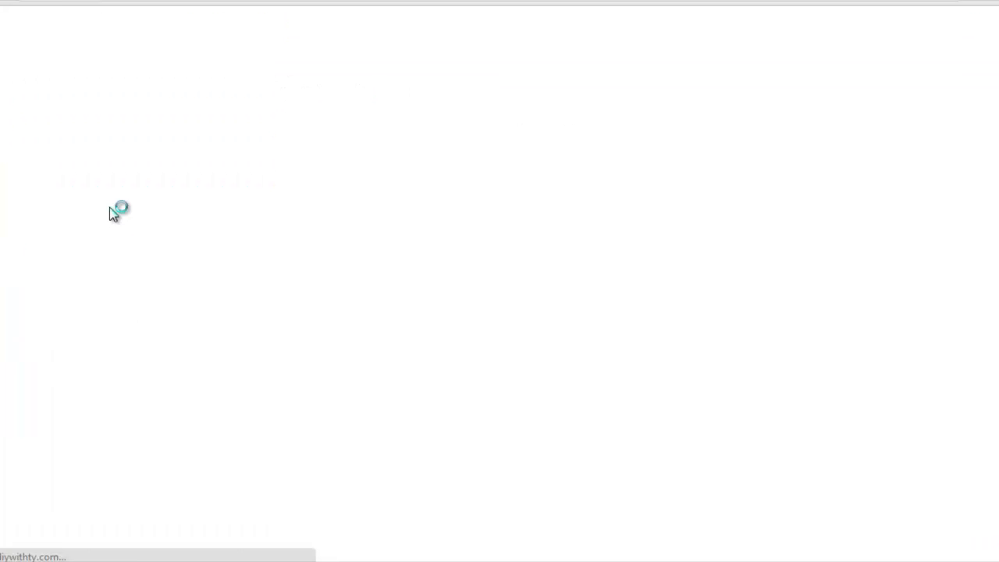
# Step: Filter the installed plugins list to show only the active ones
pyautogui.scroll(-3, 500, 312)
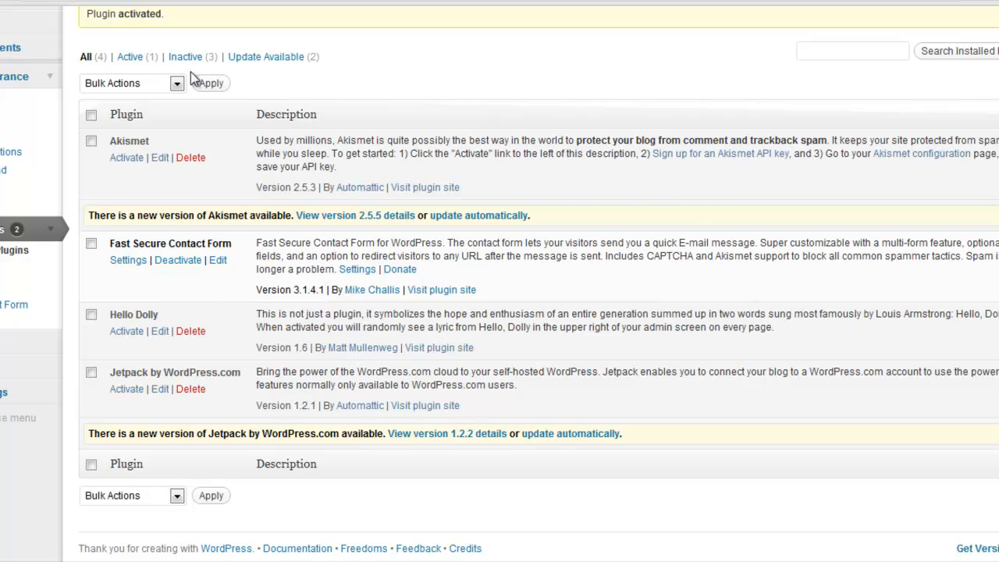
pyautogui.scroll(3, 223, 226)
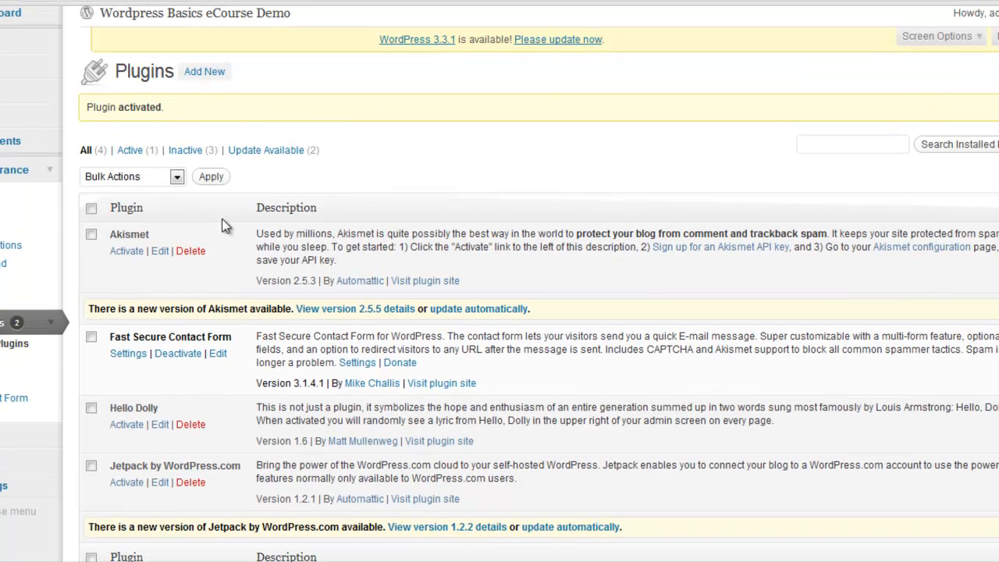
pyautogui.click(133, 149)
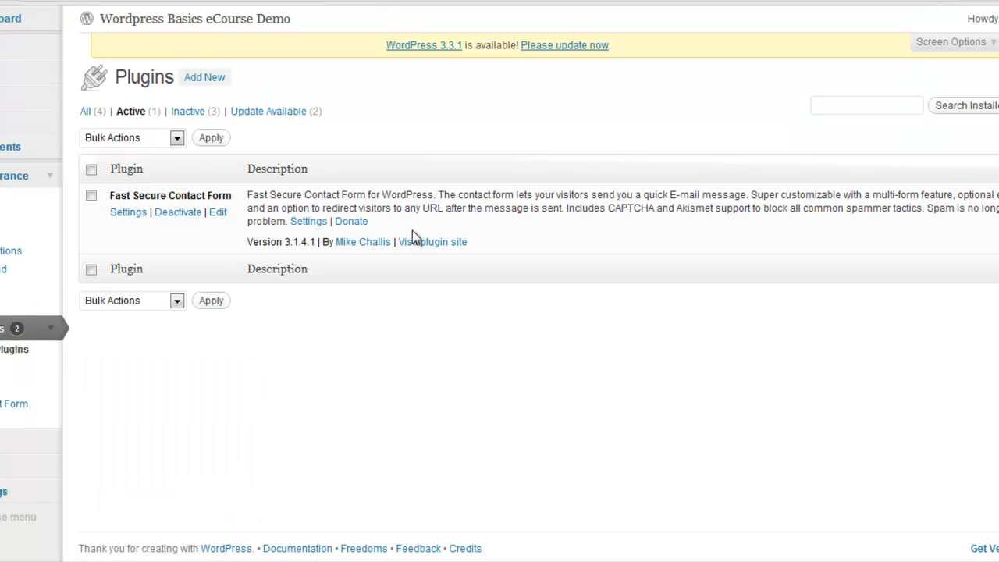
# Step: Review the inactive plugins and those with updates available, and return to the list of active plugins
pyautogui.click(184, 114)
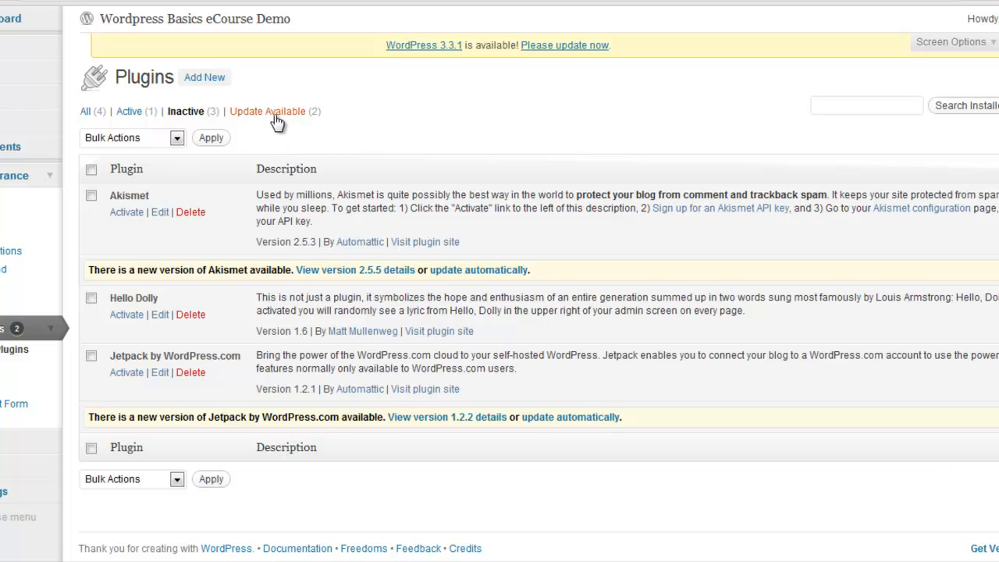
pyautogui.click(285, 112)
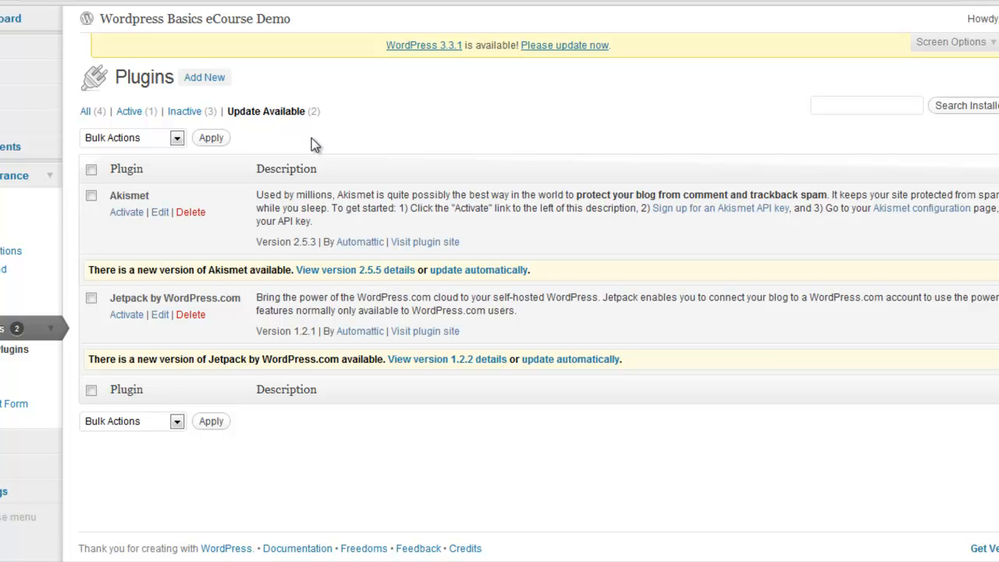
pyautogui.click(128, 114)
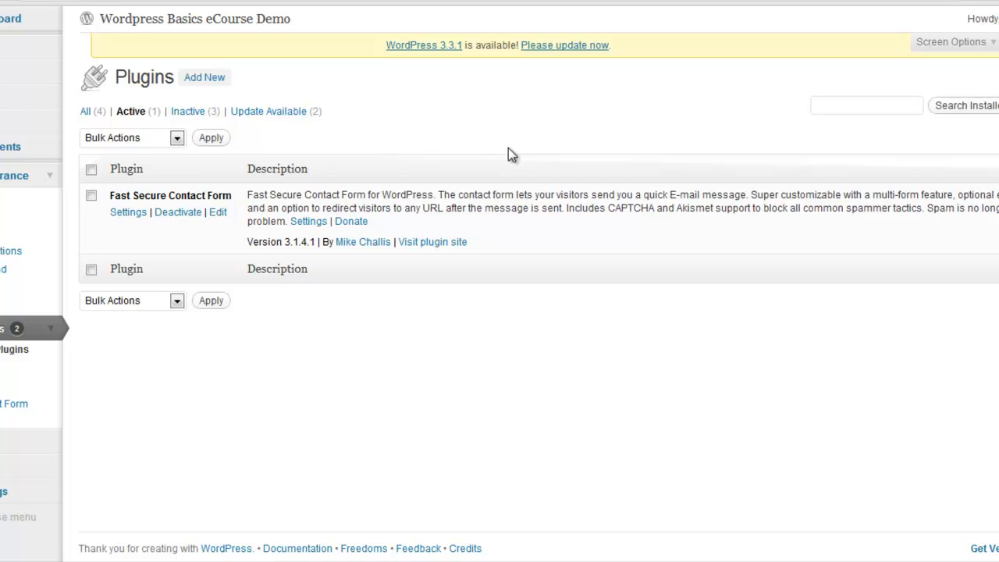
# Step: Start adding a new plugin and browse the plugin directory by the popular tag "social"
pyautogui.click(203, 87)
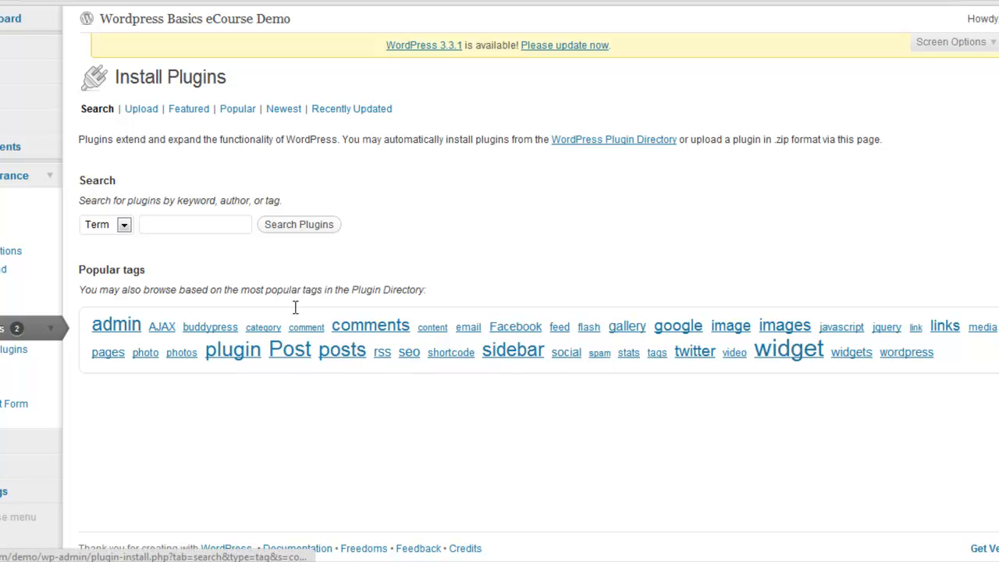
pyautogui.click(171, 224)
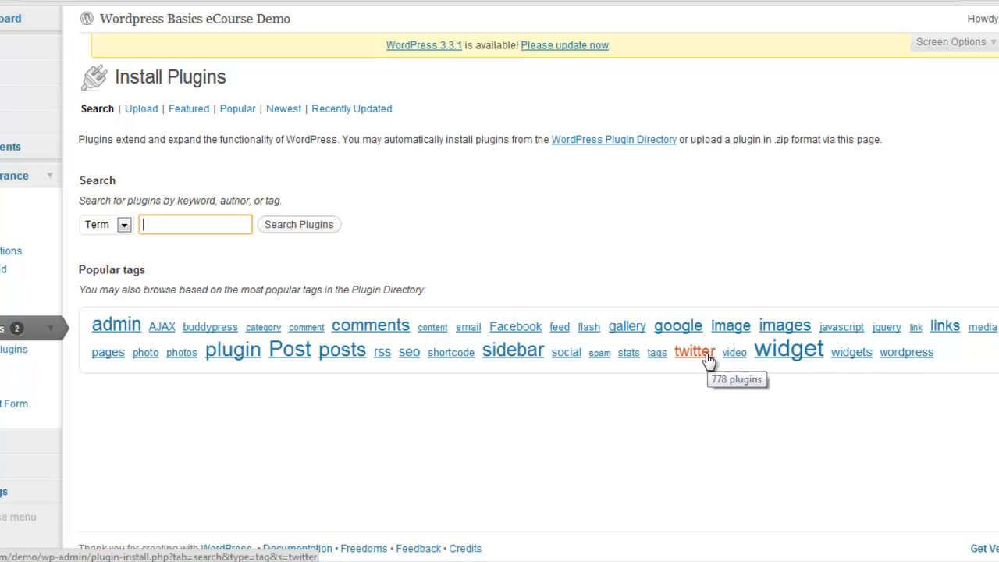
pyautogui.click(575, 358)
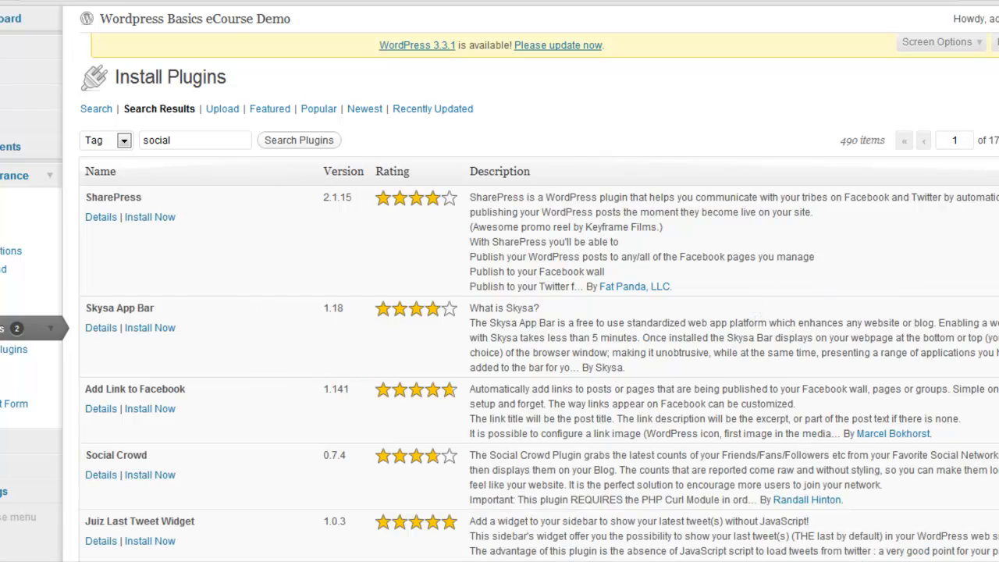
# Step: Examine the plugins tagged "social", comparing their ratings and descriptions
pyautogui.scroll(-3, 499, 312)
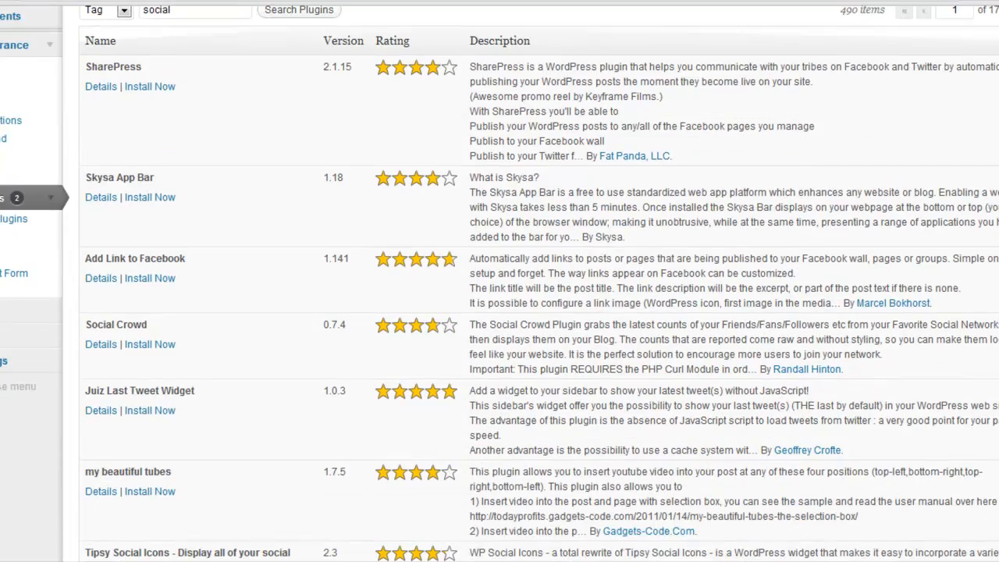
pyautogui.scroll(-6, 500, 312)
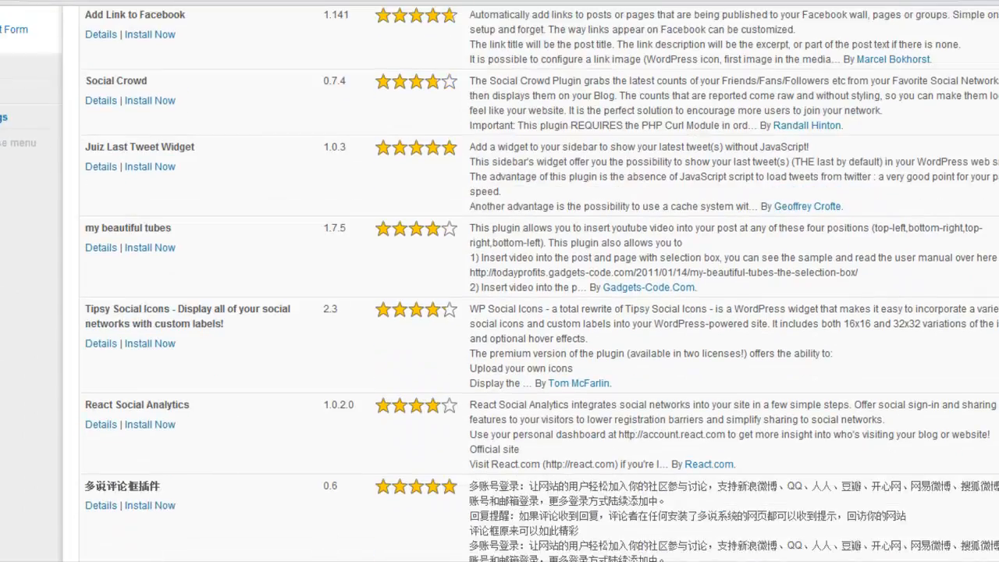
pyautogui.scroll(-4, 430, 347)
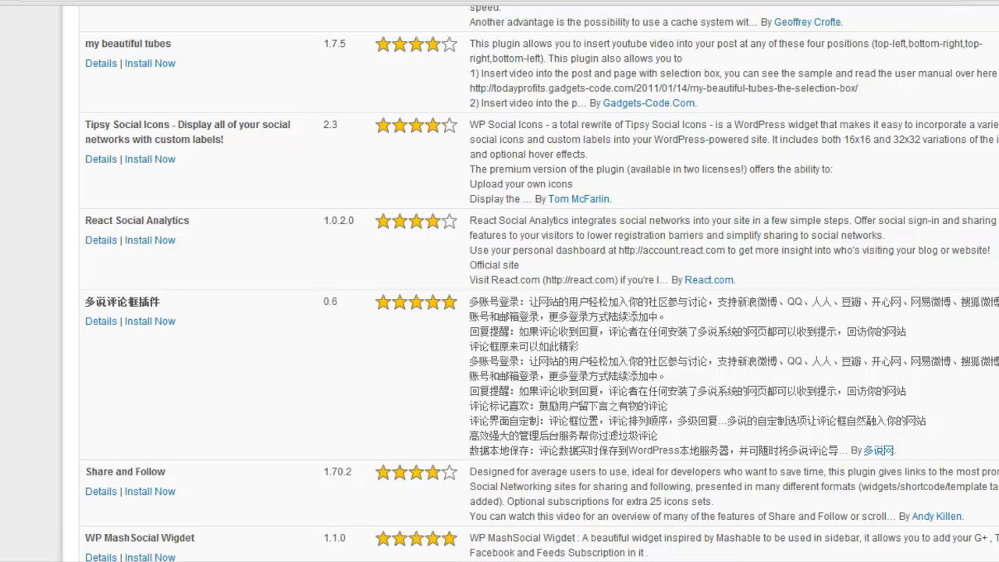
pyautogui.scroll(-3, 539, 283)
pyautogui.scroll(-7, 539, 283)
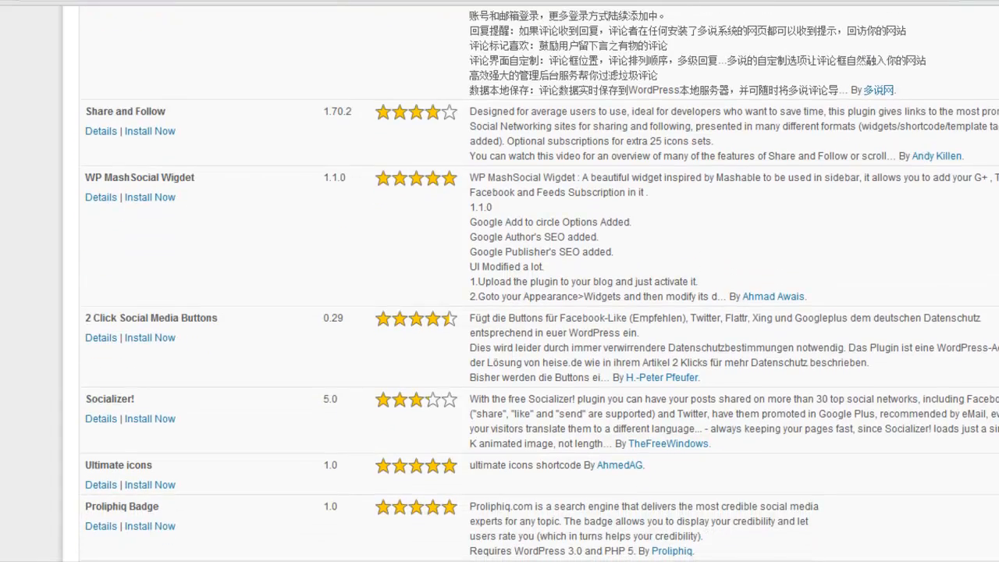
pyautogui.scroll(-2, 539, 283)
pyautogui.scroll(-5, 539, 283)
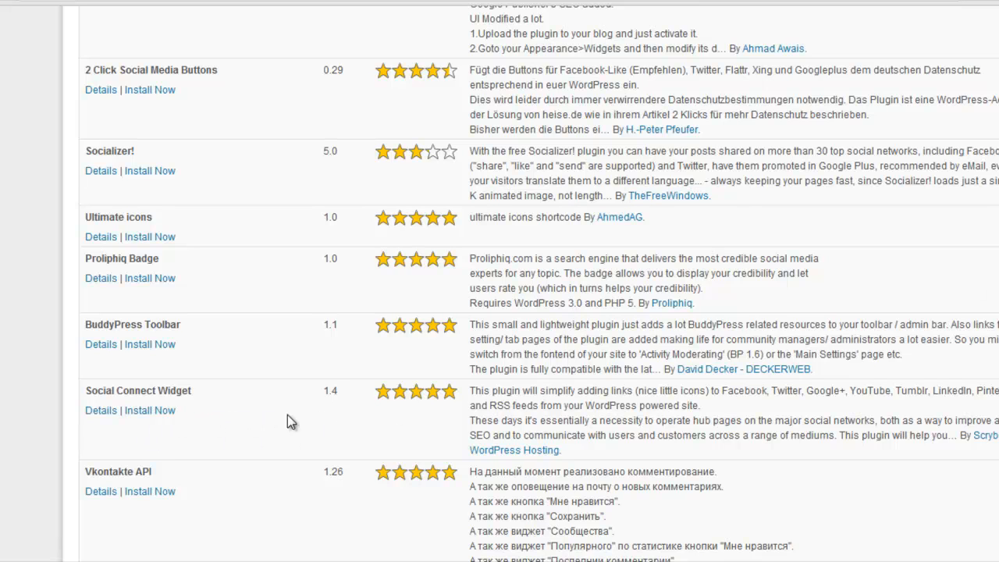
pyautogui.scroll(-1, 540, 283)
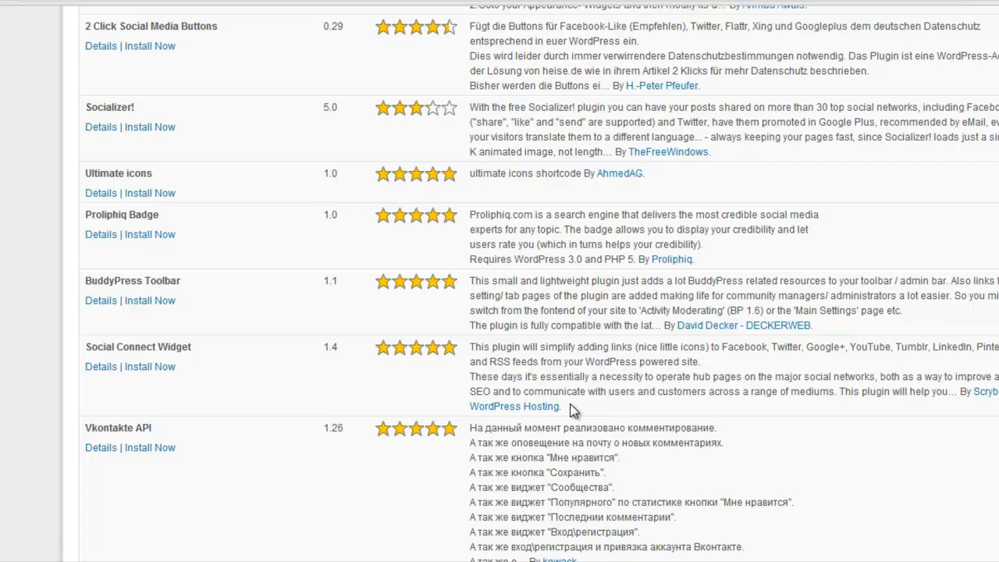
pyautogui.scroll(-5, 540, 283)
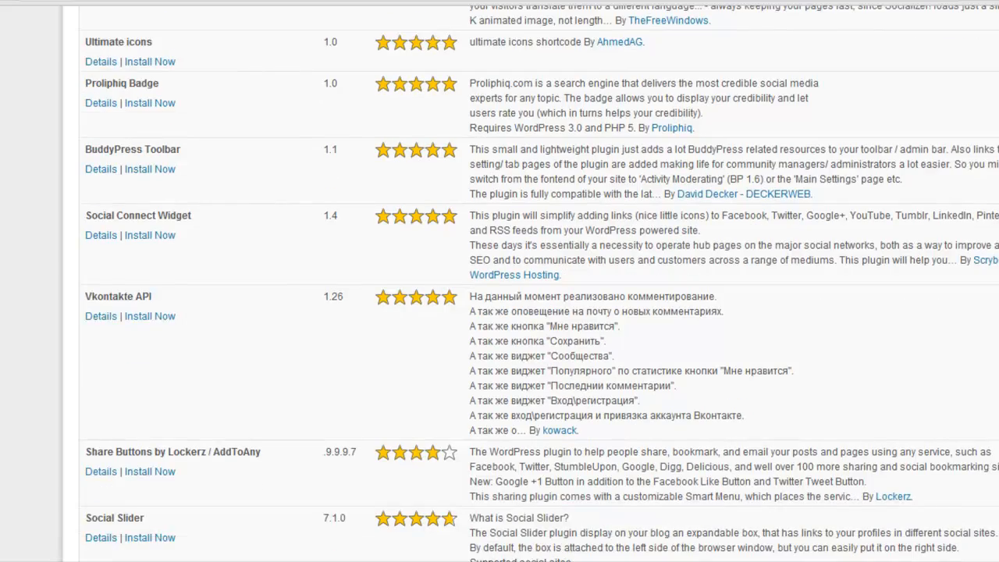
pyautogui.scroll(-5, 541, 283)
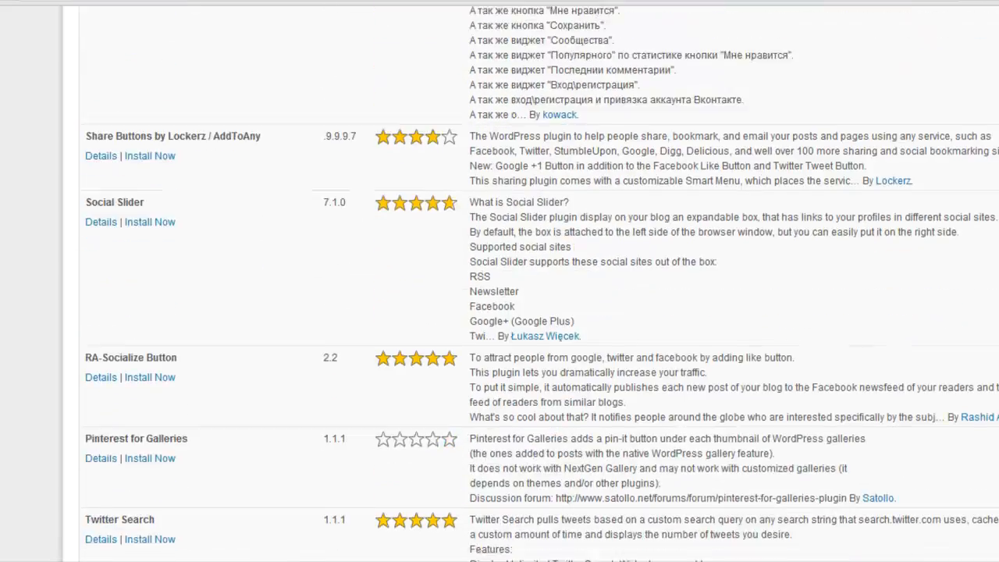
pyautogui.scroll(-7, 540, 283)
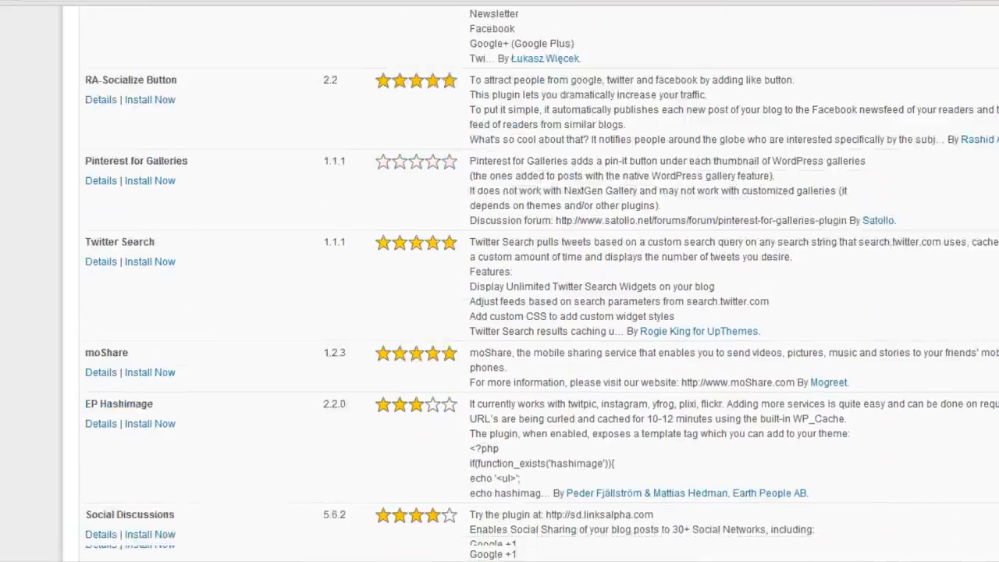
pyautogui.scroll(-2, 540, 283)
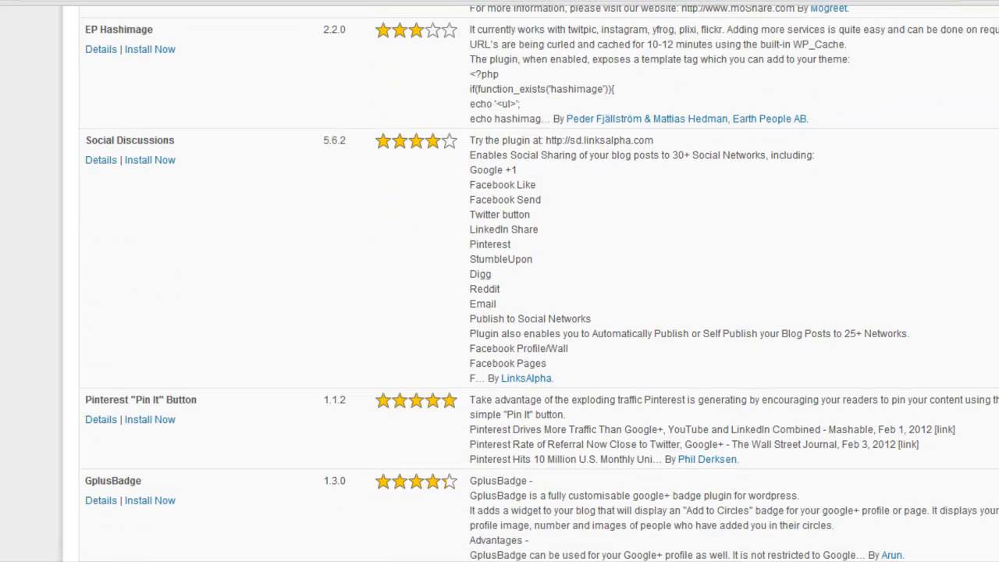
pyautogui.scroll(-3, 540, 284)
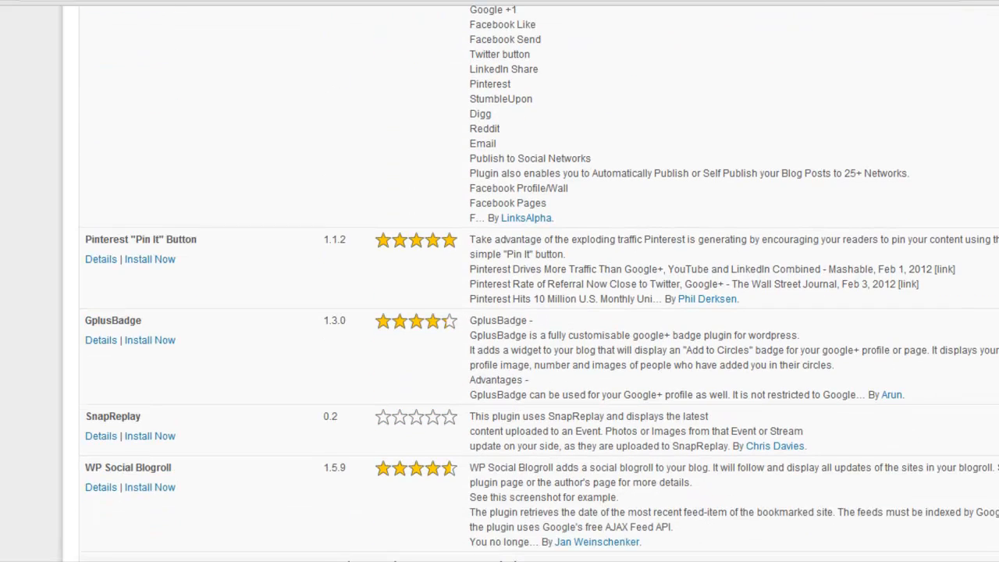
pyautogui.scroll(-2, 540, 284)
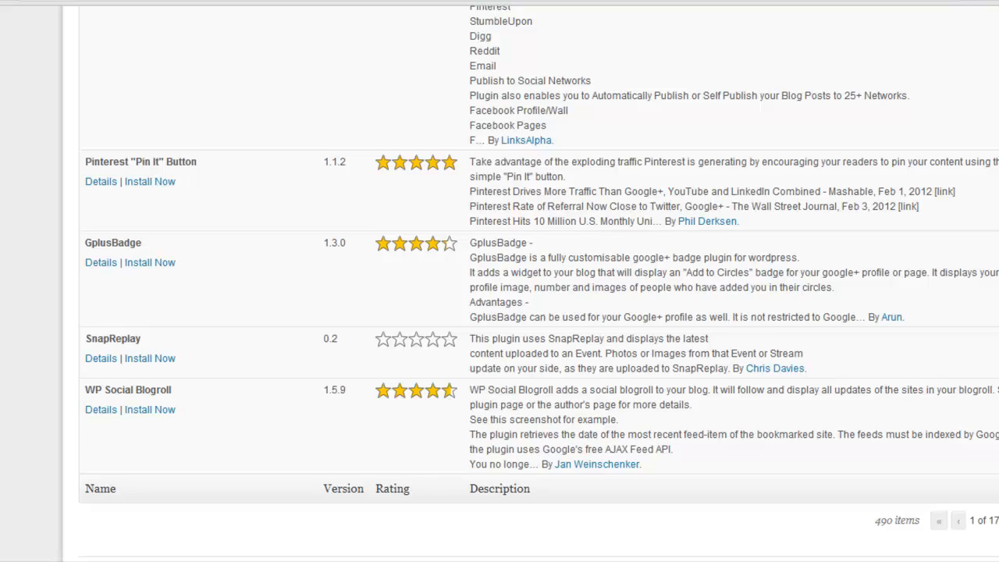
pyautogui.scroll(20, 540, 283)
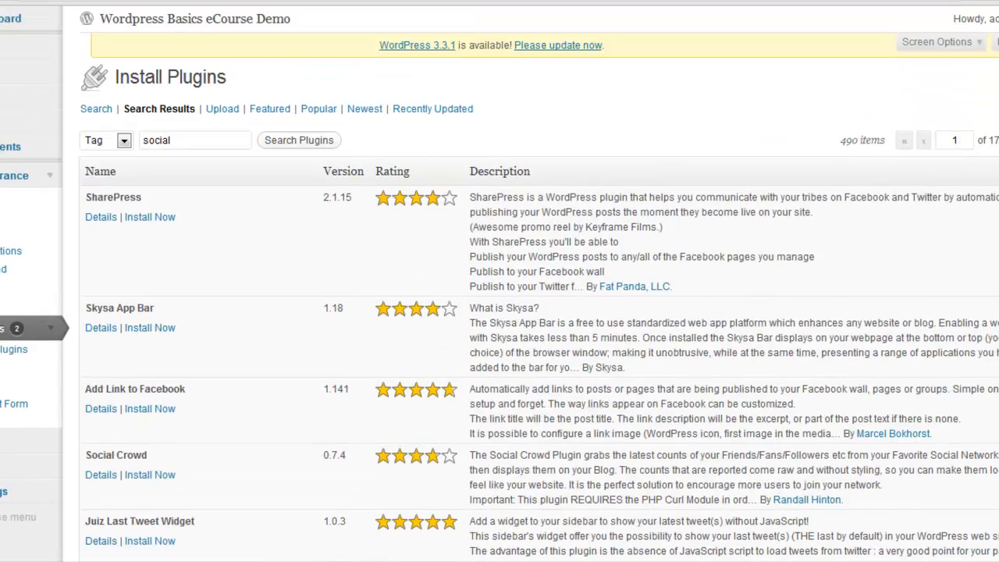
pyautogui.scroll(-3, 540, 284)
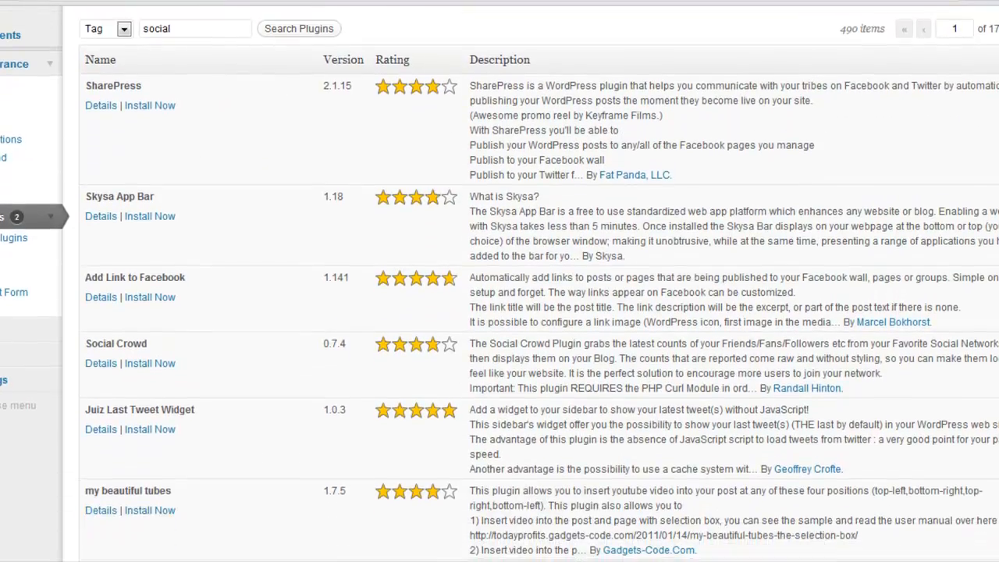
pyautogui.scroll(-4, 540, 284)
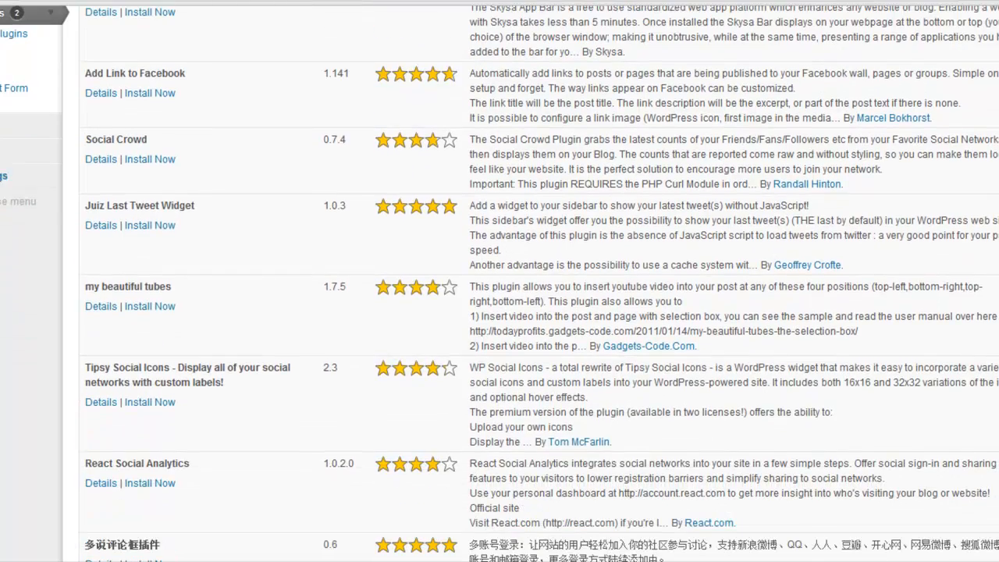
pyautogui.scroll(7, 540, 284)
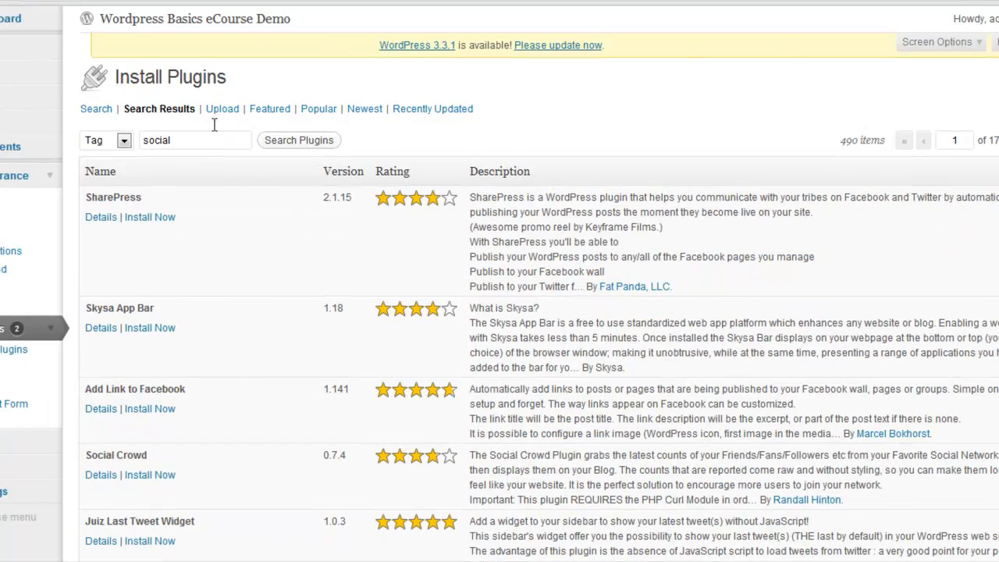
# Step: Search the plugins by tag for "social share" and read the details of Add Twitter, Facebook Like, Google plus one Social share
pyautogui.click(195, 139)
pyautogui.write('share')
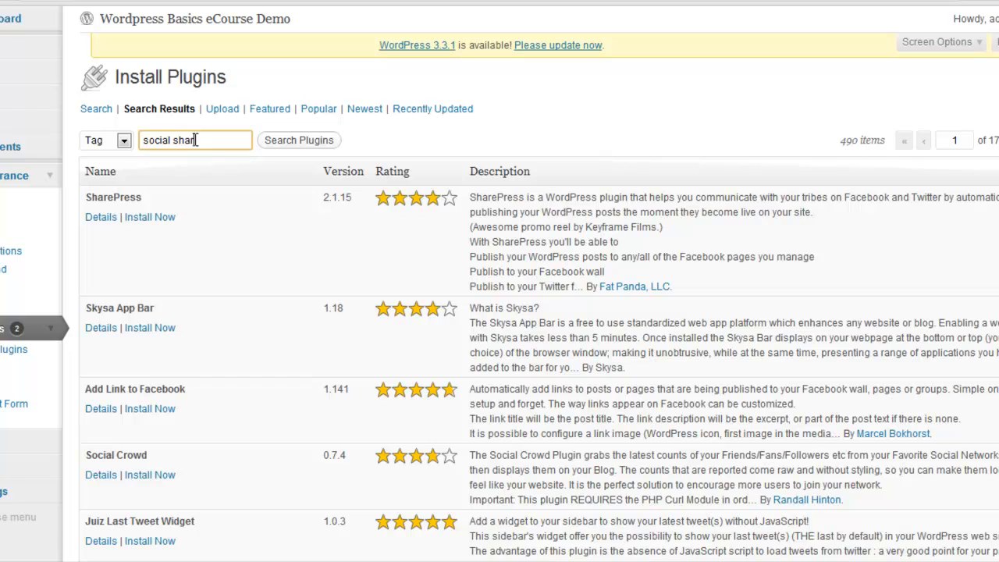
pyautogui.click(329, 140)
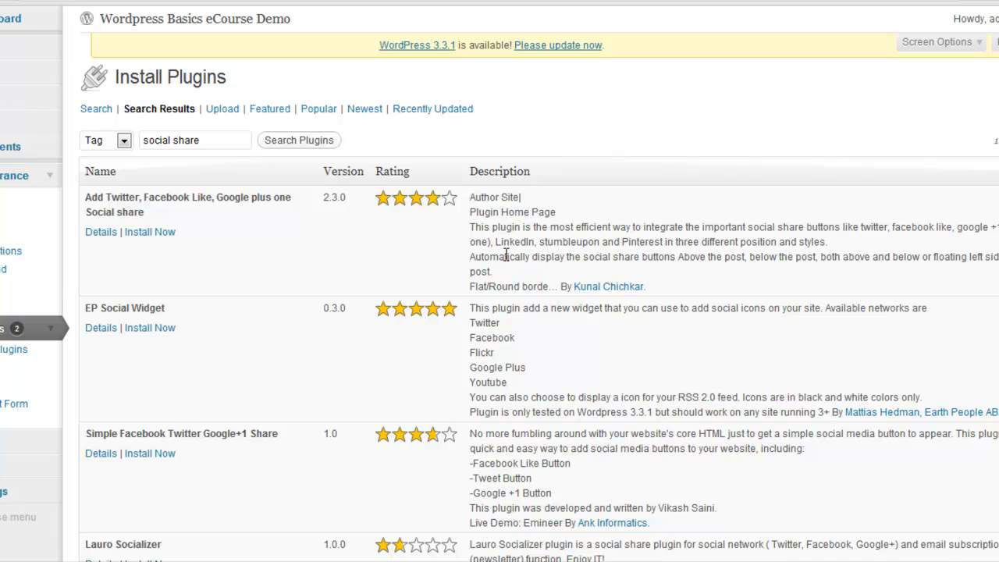
pyautogui.click(92, 231)
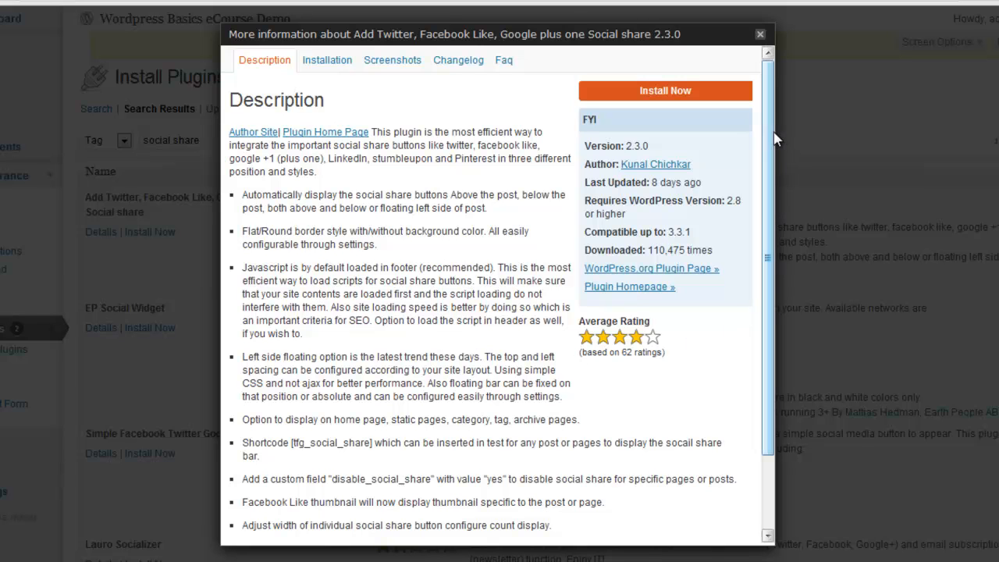
pyautogui.moveTo(766, 148); pyautogui.dragTo(767, 226)
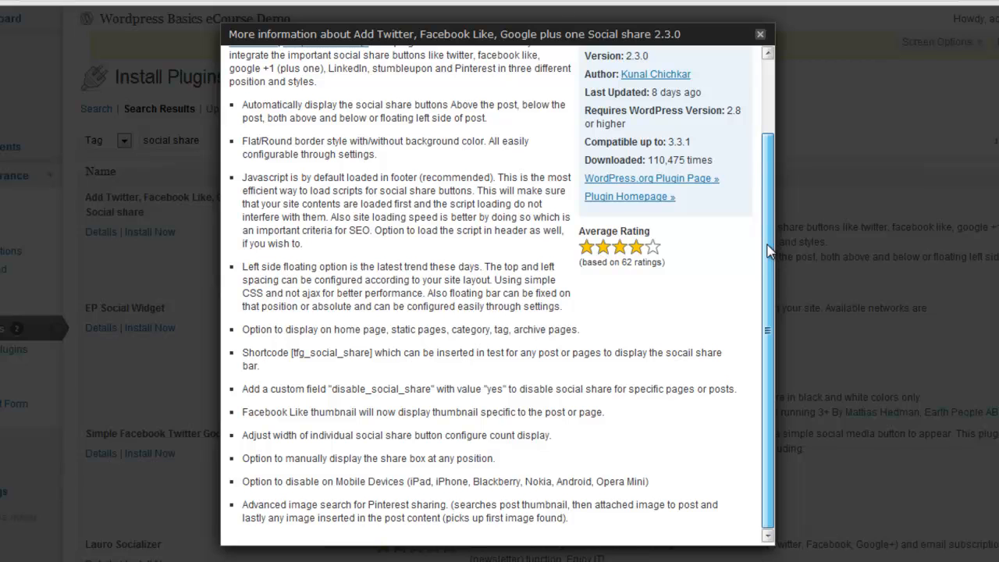
pyautogui.moveTo(768, 244); pyautogui.dragTo(758, 124)
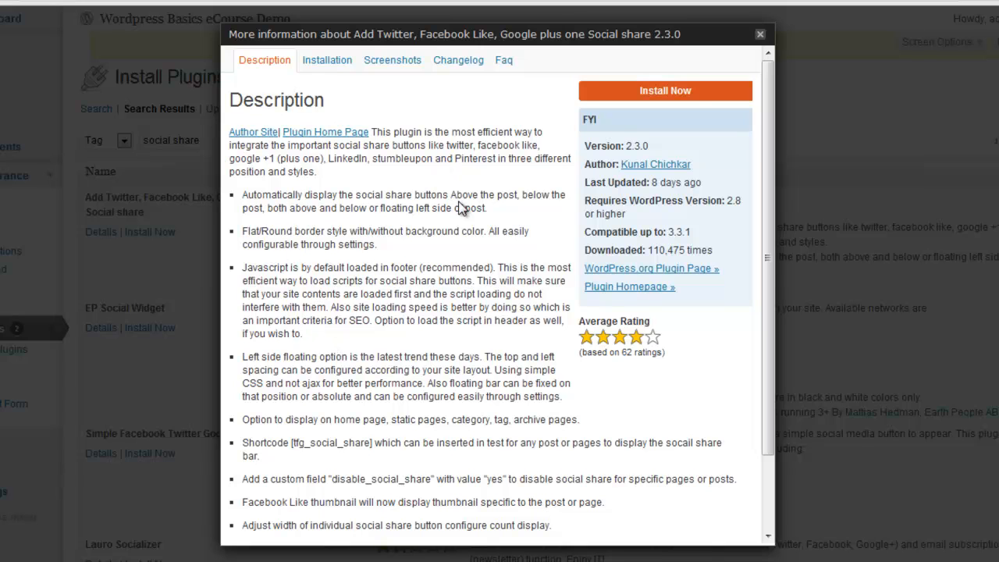
# Step: Install the Add Twitter, Facebook Like, Google plus one Social share plugin and activate it
pyautogui.click(685, 92)
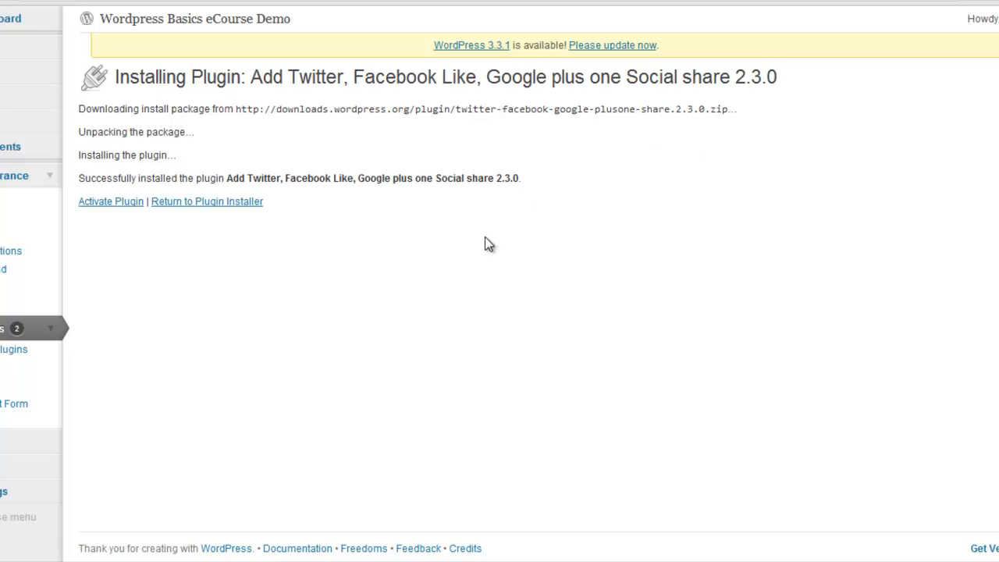
pyautogui.click(113, 205)
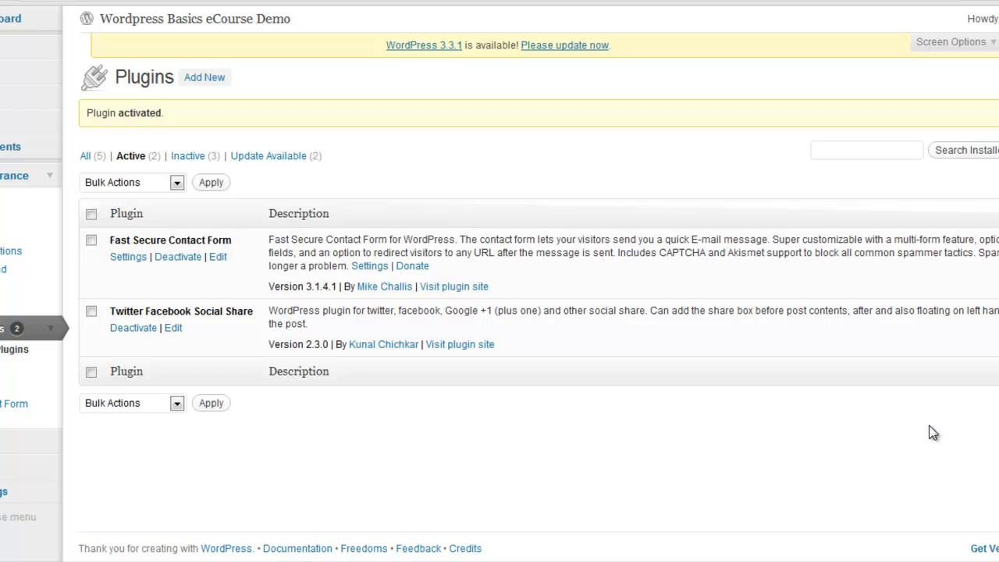
# Step: Search for new plugins with the term "wp-backup" and install the WP-DB-Backup plugin, confirming the installation
pyautogui.click(204, 78)
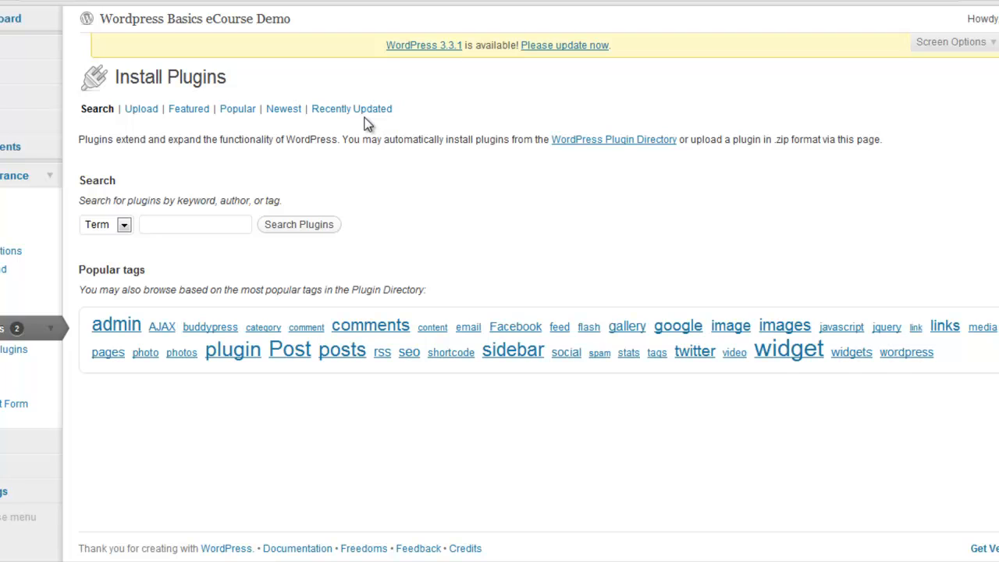
pyautogui.click(165, 226)
pyautogui.write('wp')
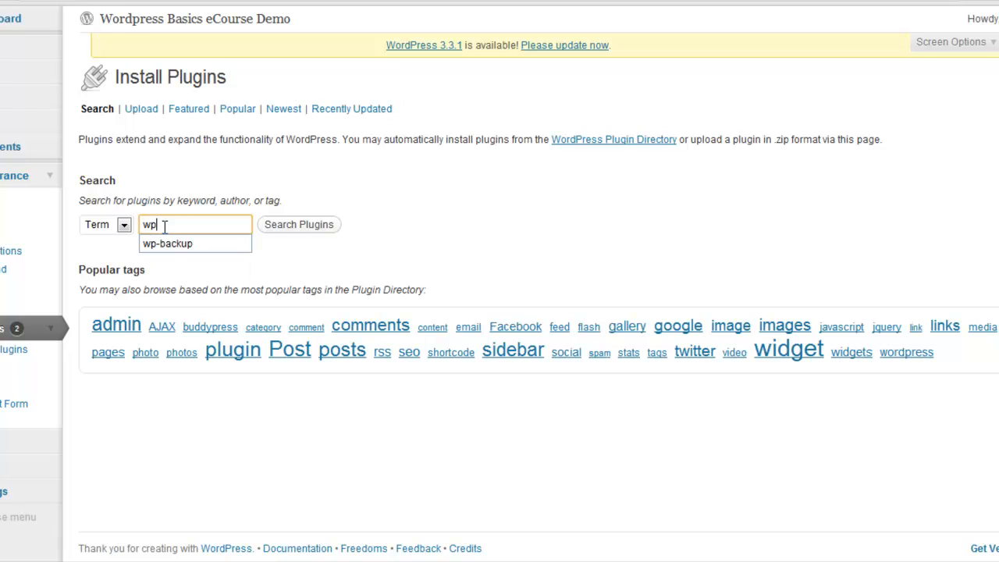
pyautogui.click(175, 243)
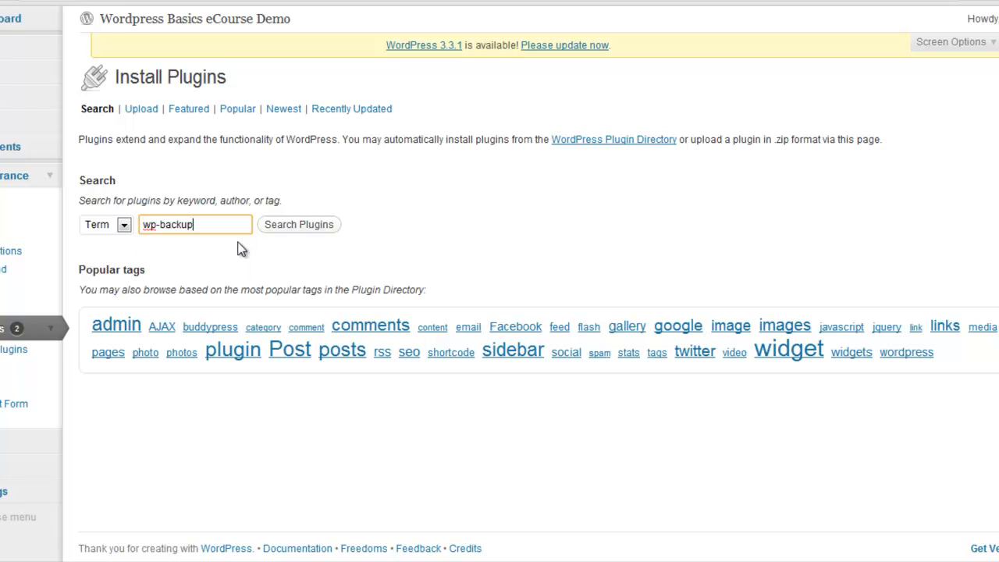
pyautogui.click(298, 227)
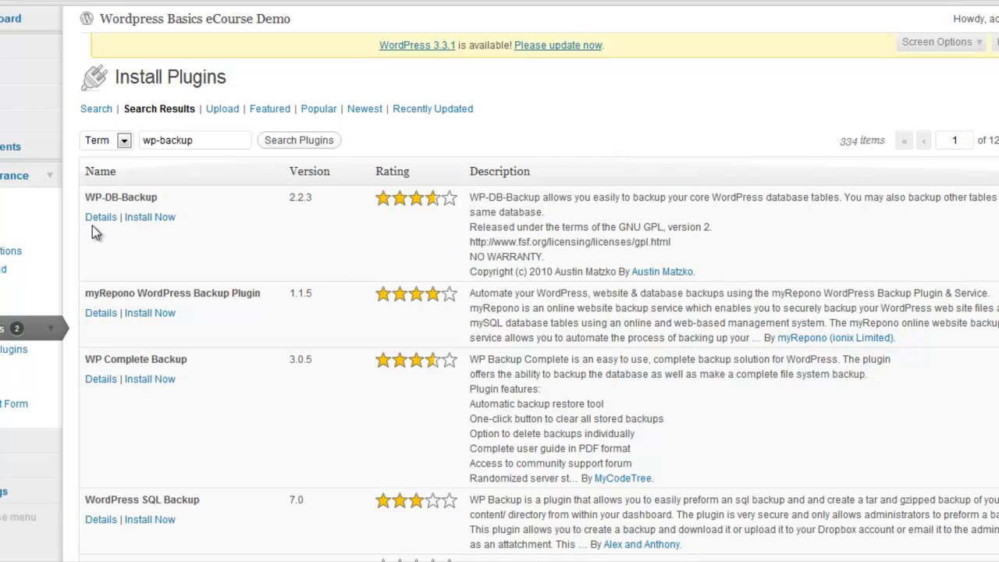
pyautogui.click(158, 217)
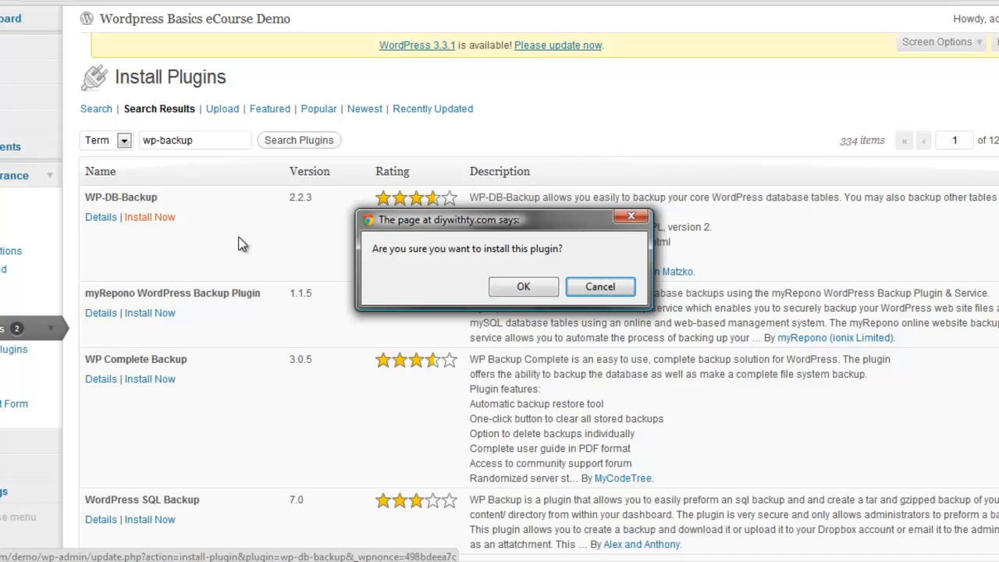
pyautogui.click(534, 285)
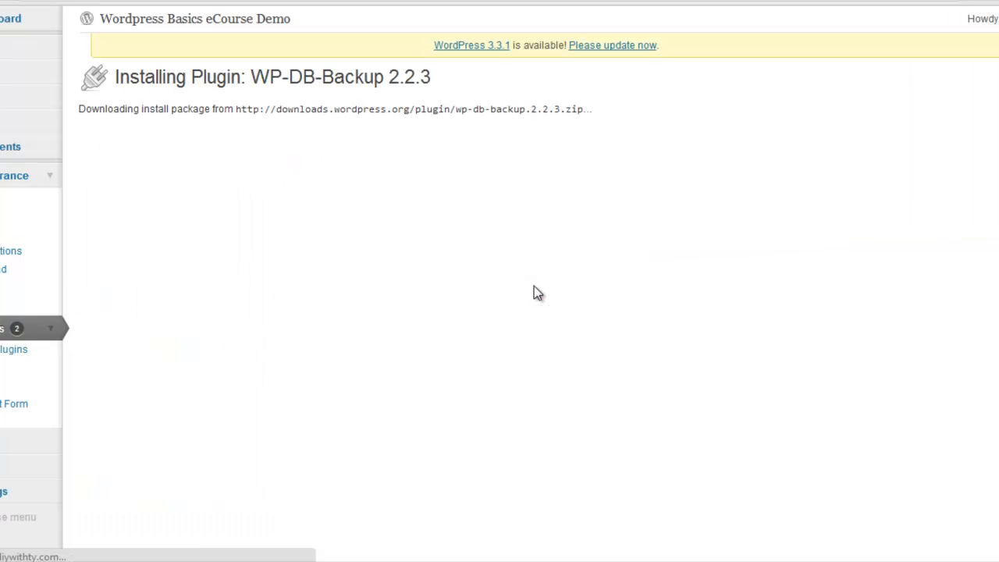
# Step: Activate the newly installed WP-DB-Backup plugin
pyautogui.click(102, 202)
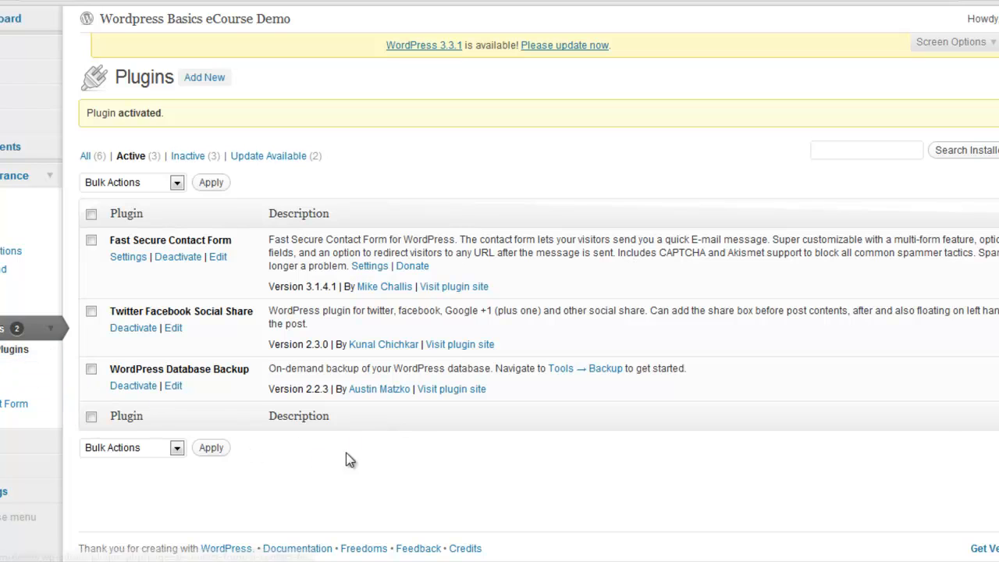
# Step: Review the social share plugin's general options in the site settings, then return to the list of installed plugins
pyautogui.click(3, 500)
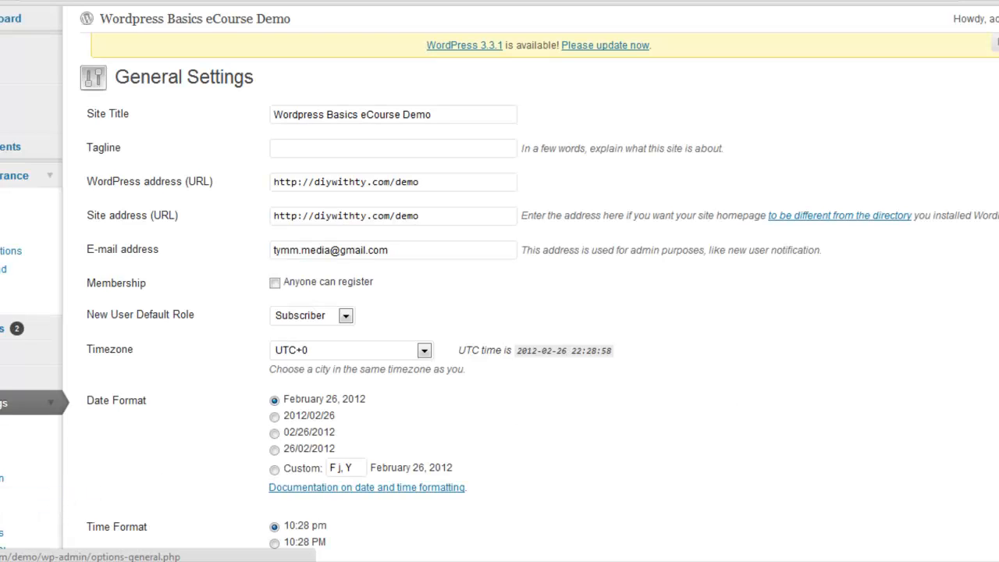
pyautogui.scroll(-3, 500, 281)
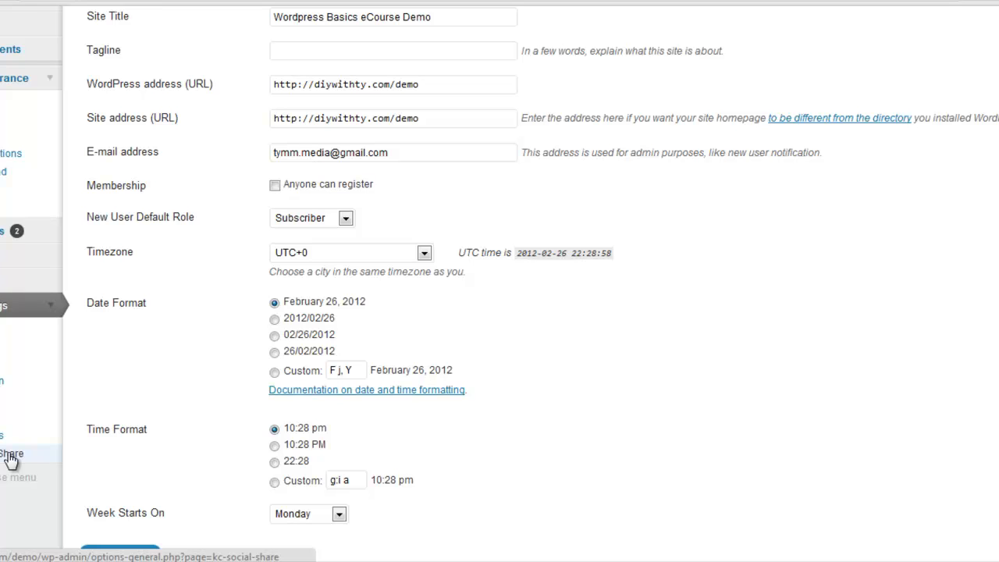
pyautogui.click(11, 459)
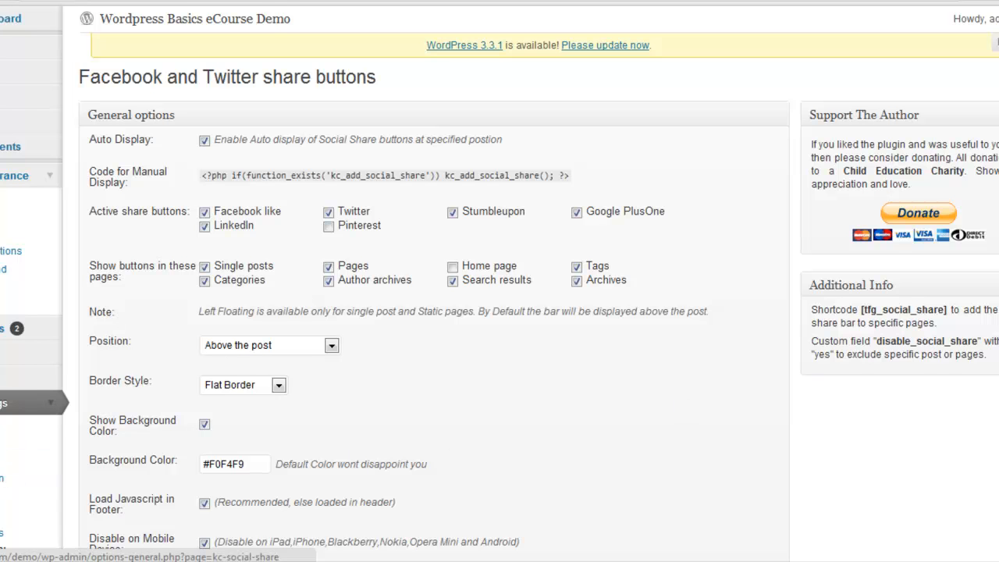
pyautogui.scroll(-3, 500, 312)
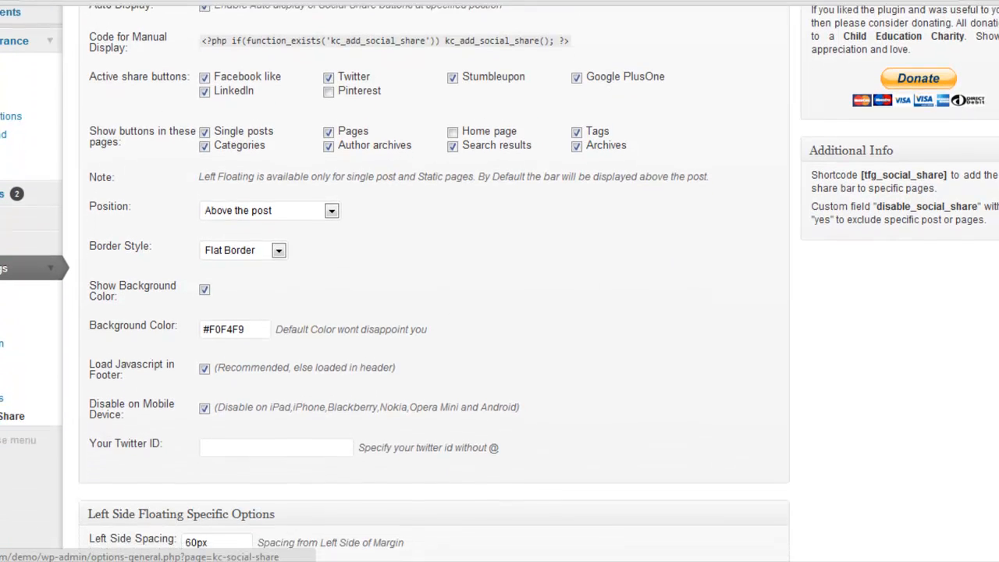
pyautogui.scroll(4, 500, 312)
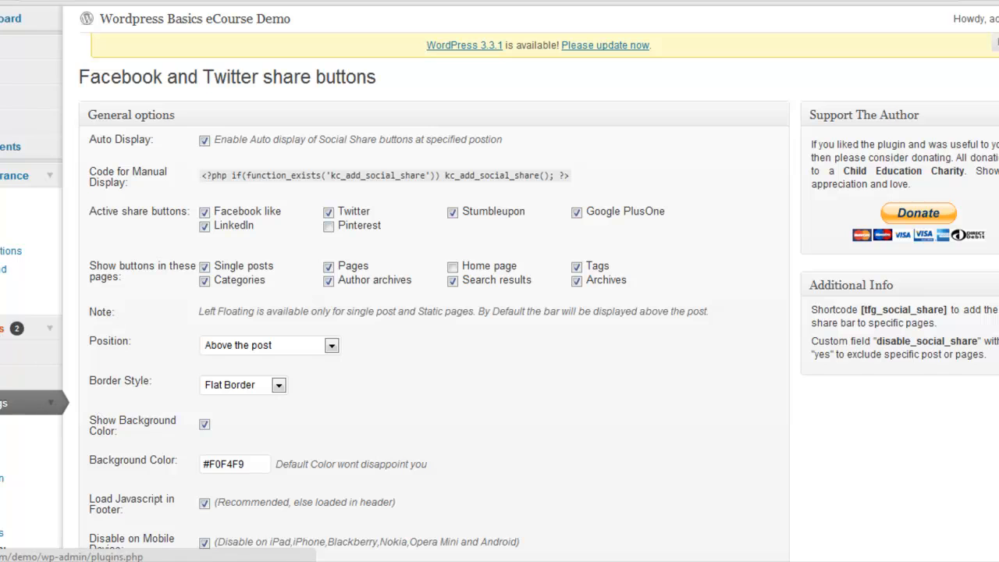
pyautogui.click(12, 328)
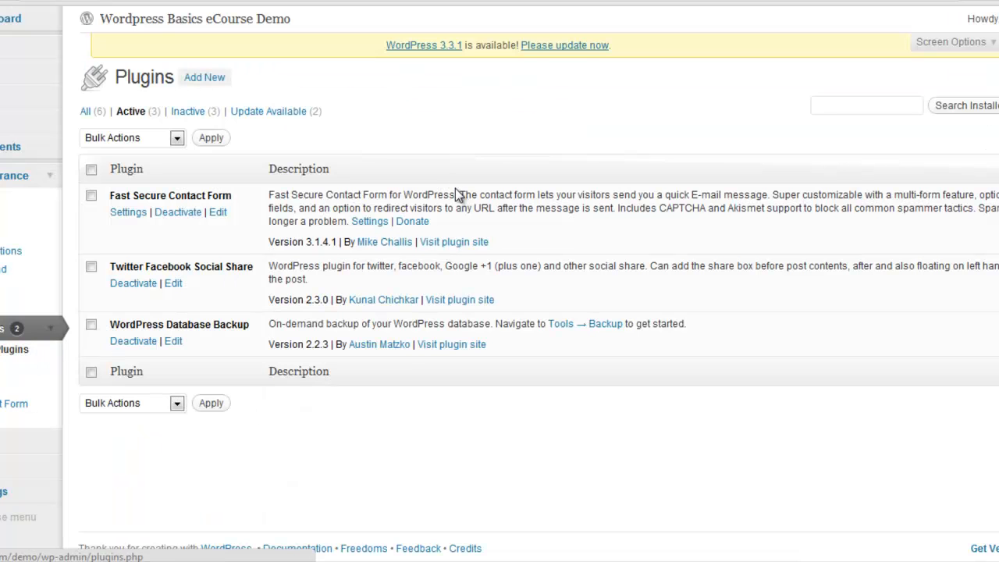